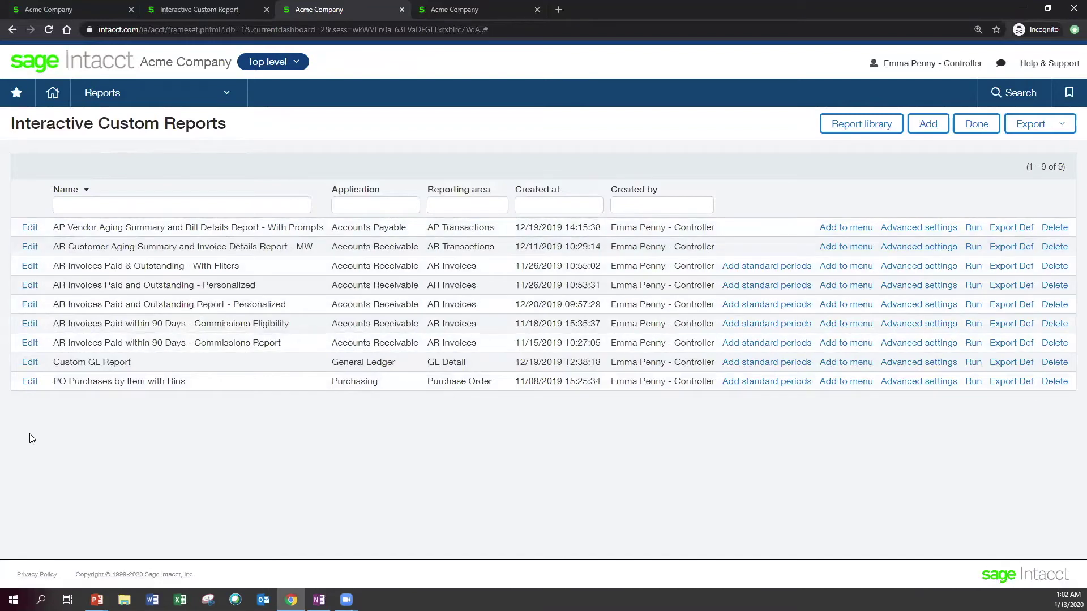
Open the AP Vendor Aging Summary and Bill Details Report - With Prompts for editing.
click(452, 9)
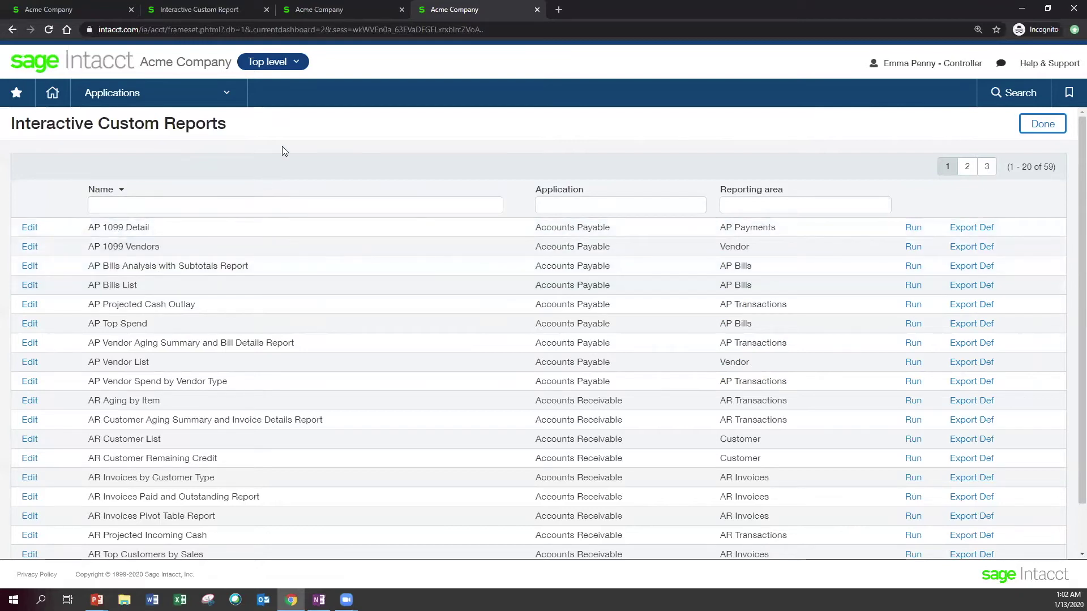
click(325, 9)
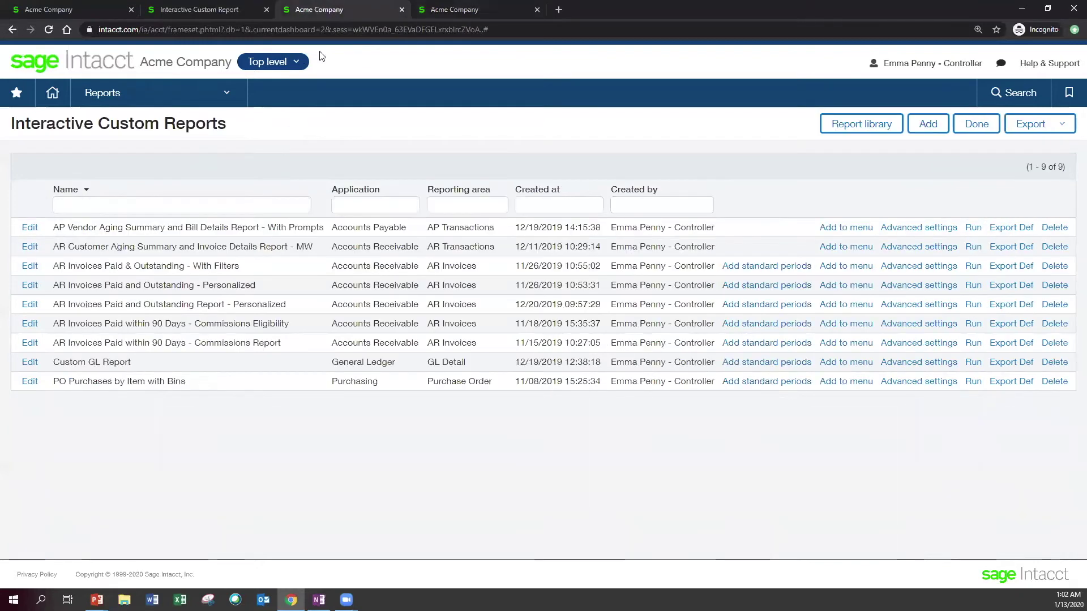
click(30, 228)
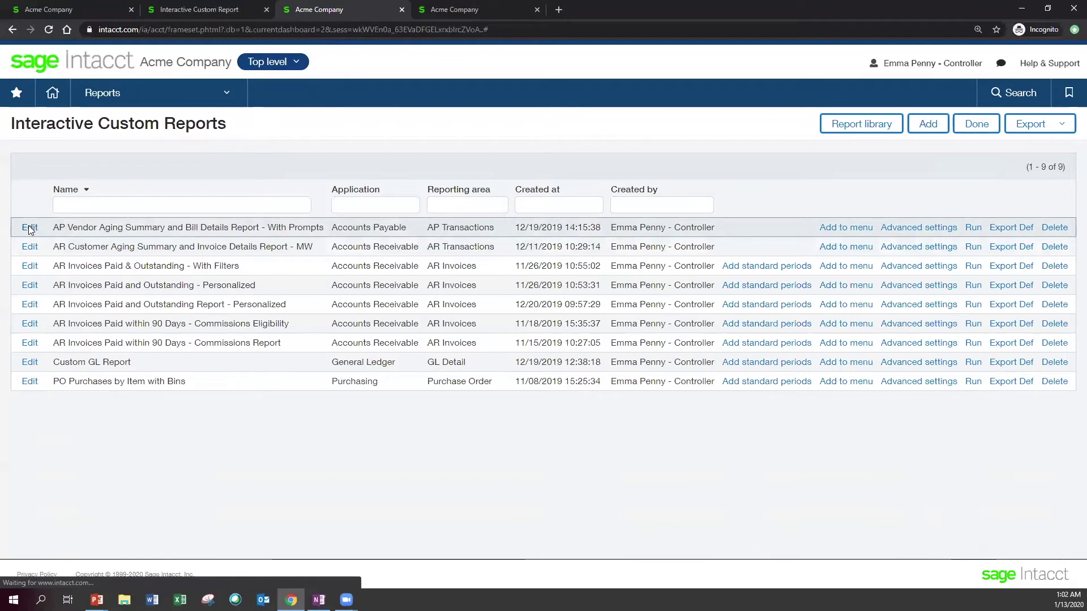
click(30, 228)
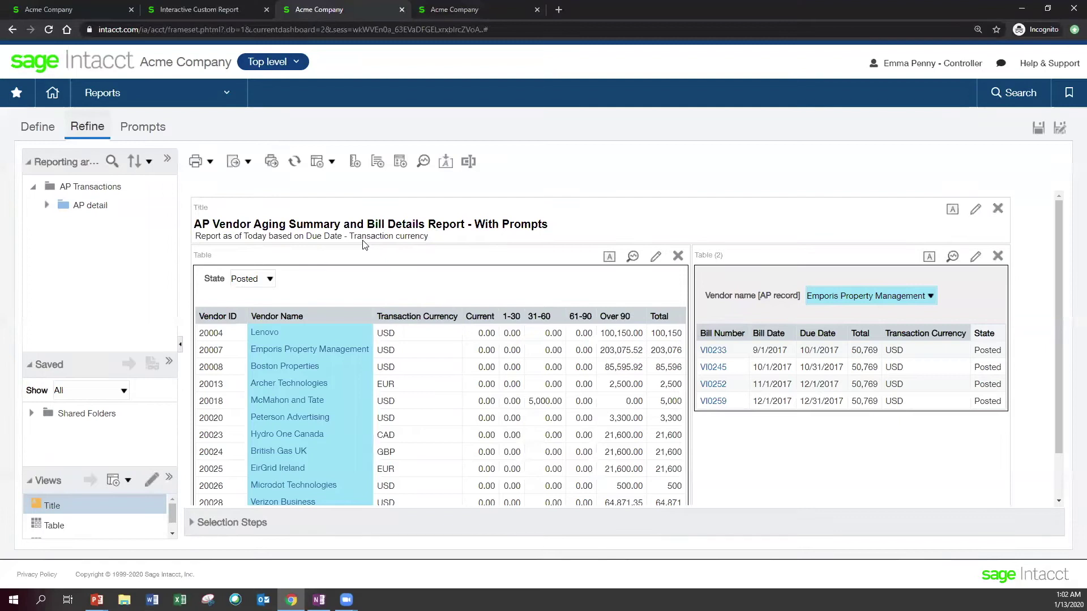
Find the GL posting date [AP record] field and add it to the bill details table between Bill Number and Bill Date.
click(111, 161)
text(gl posting date)
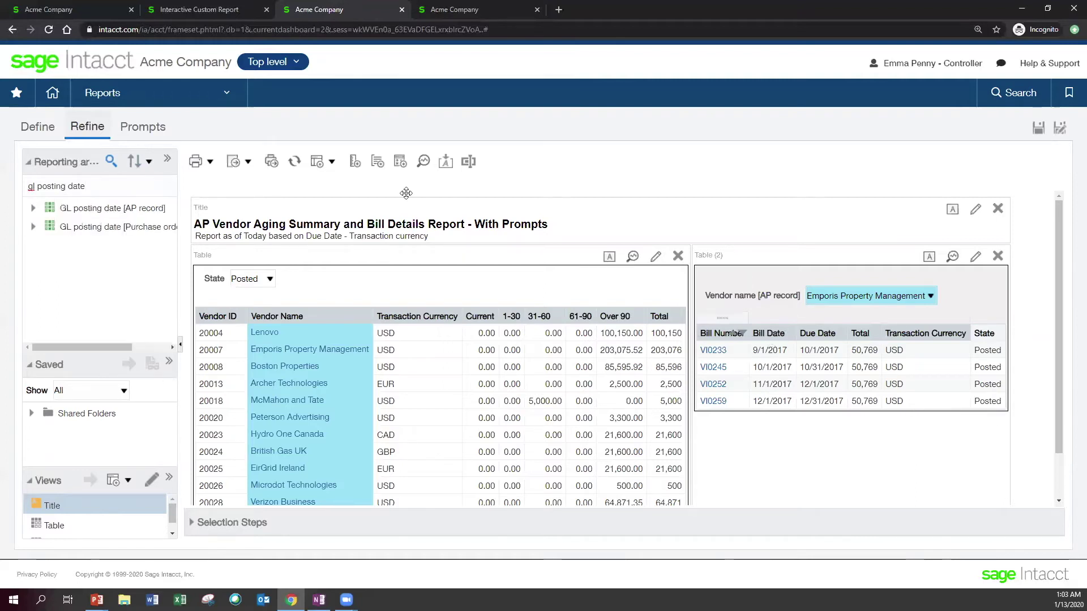
drag(89, 211, 795, 337)
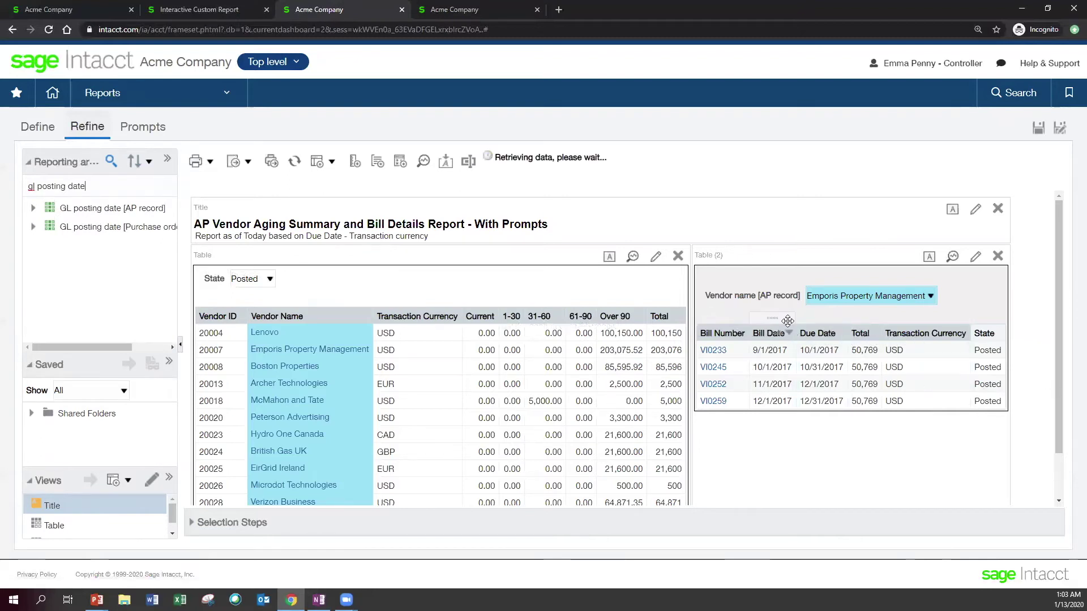
Find the Department name [AP detail] field and add it to the bill details table before the State column.
drag(89, 183, 28, 186)
text(department)
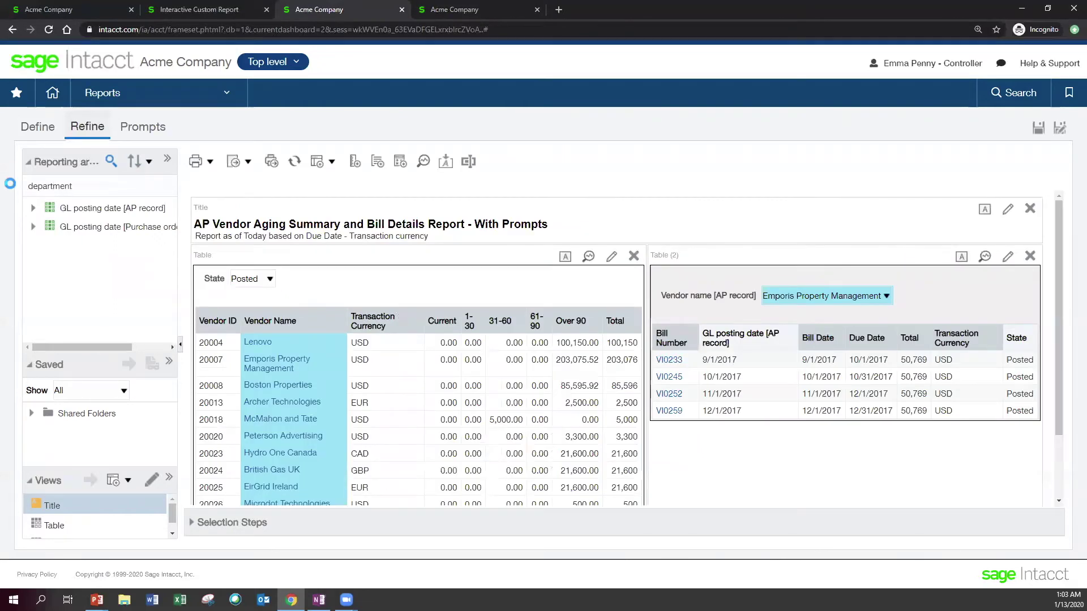
drag(80, 245, 1033, 348)
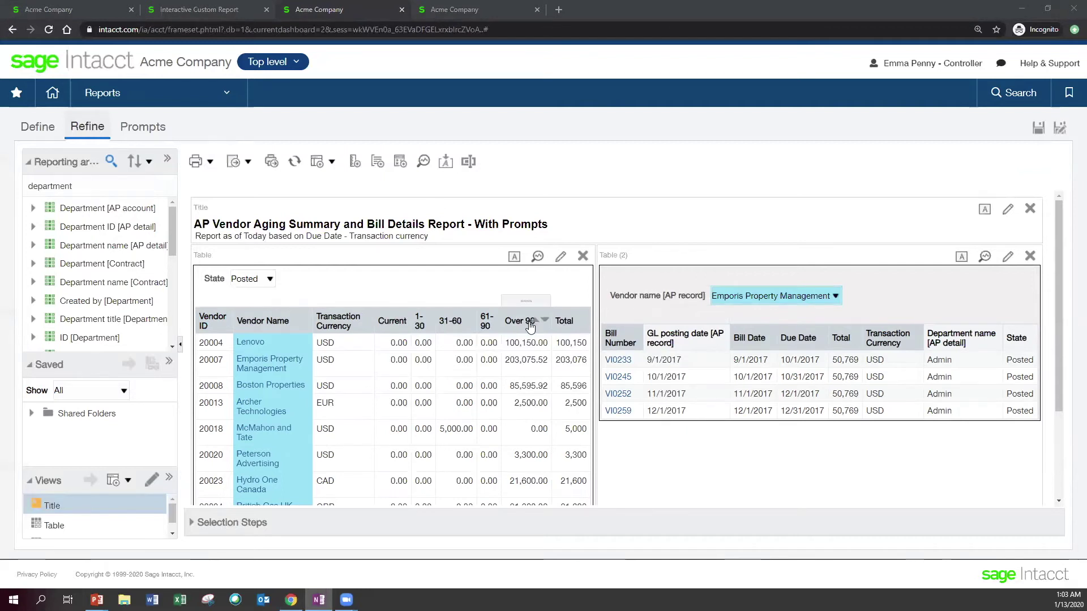
Give the bill details table's Department name [AP detail] column the custom heading "Department Name" and return to the report.
click(1007, 257)
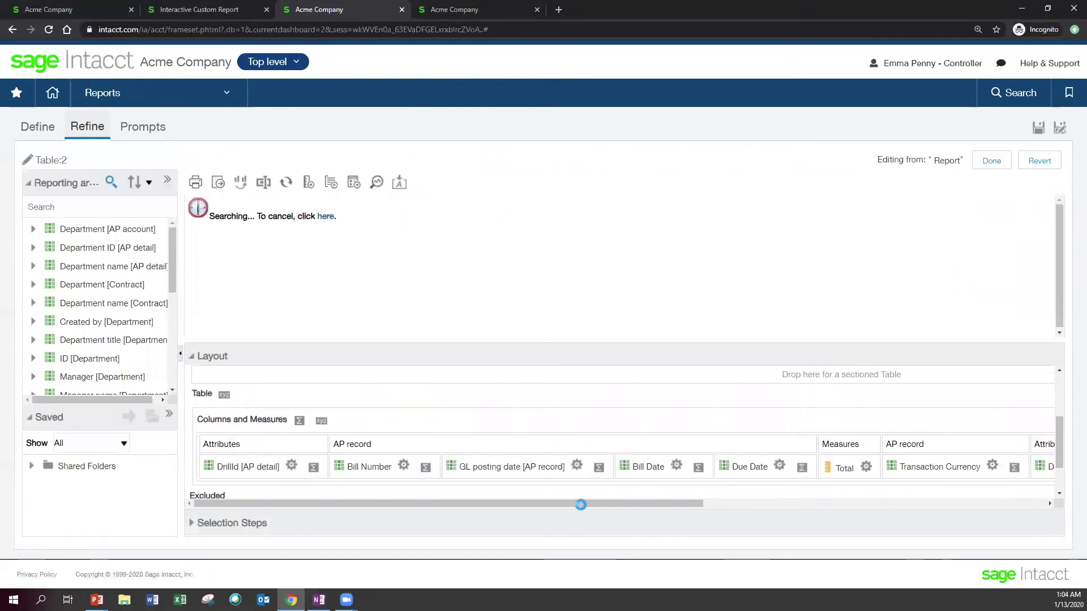
drag(592, 500, 794, 500)
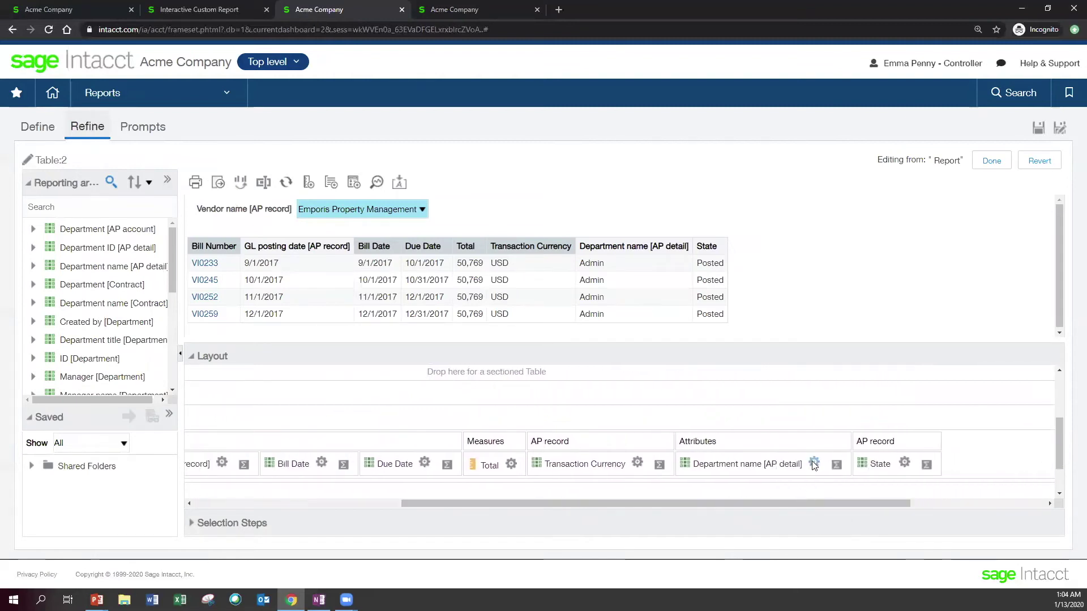
click(812, 463)
click(859, 292)
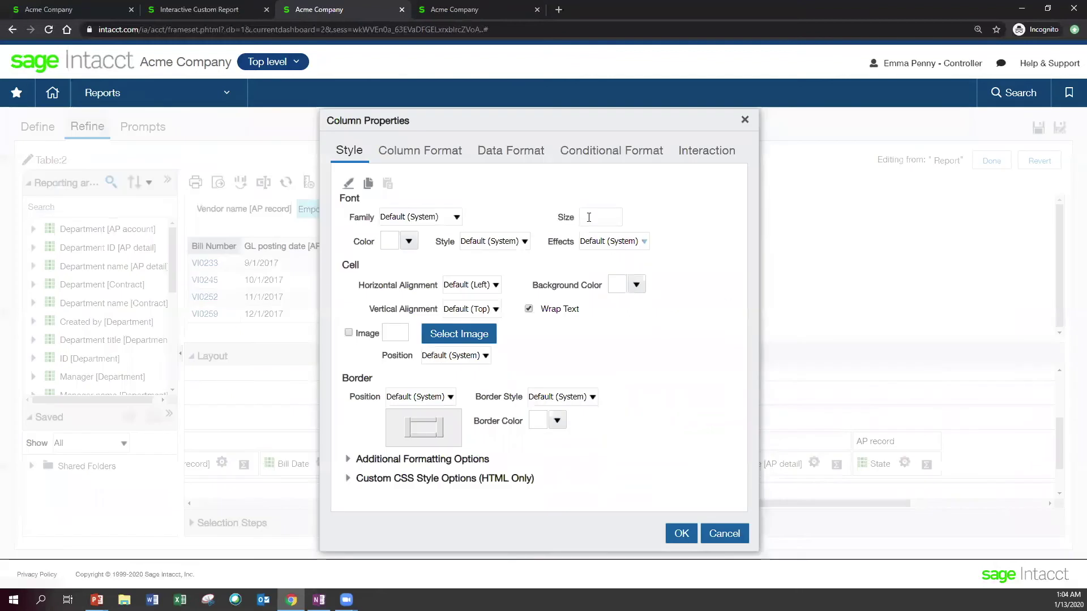
click(456, 152)
click(405, 240)
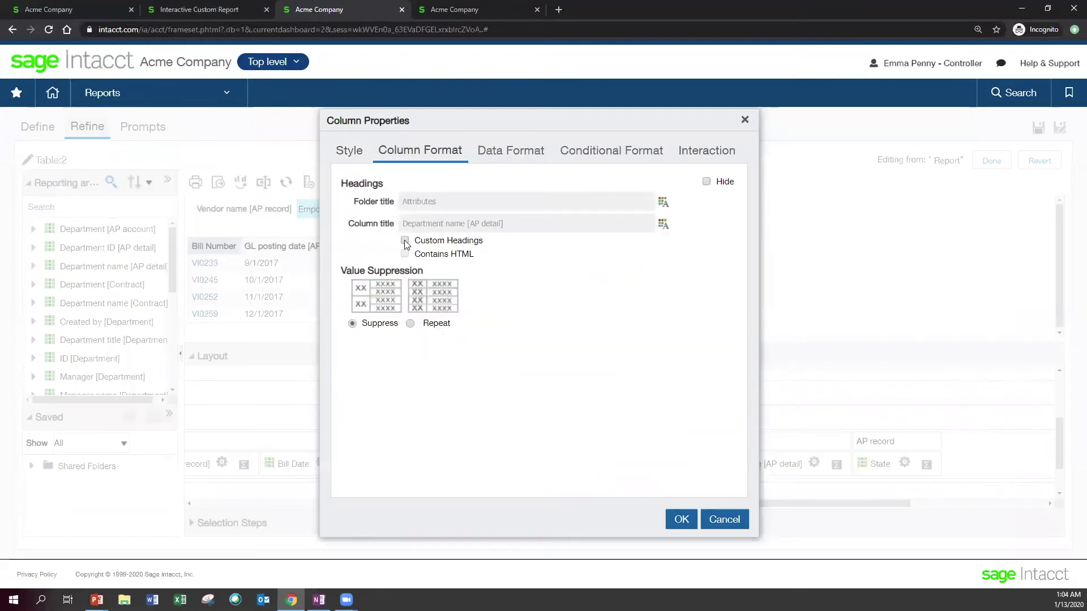
drag(490, 221, 444, 220)
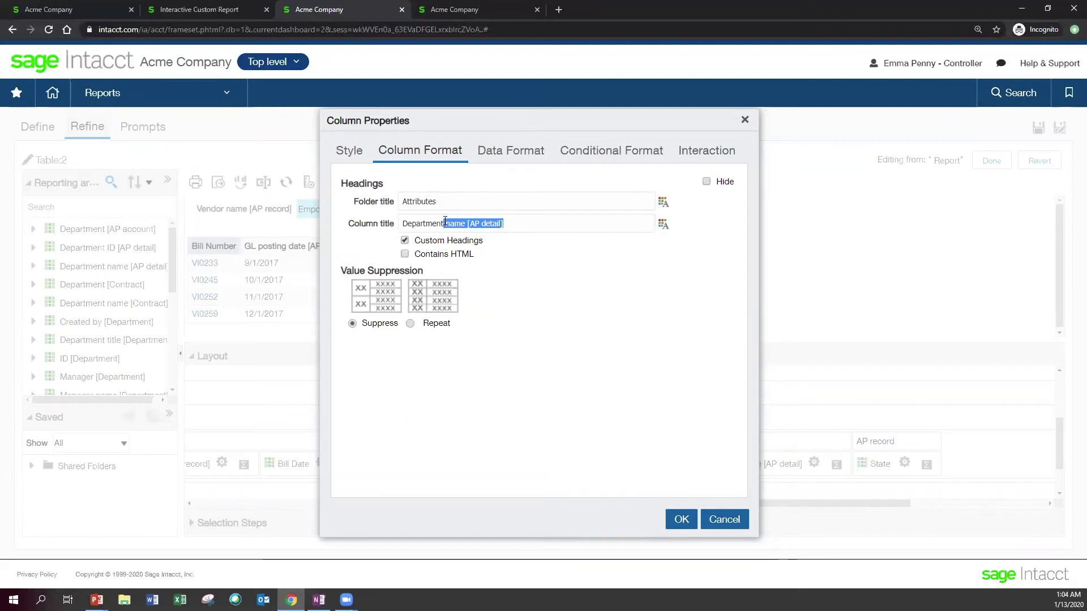
key(BackSpace)
text(Name)
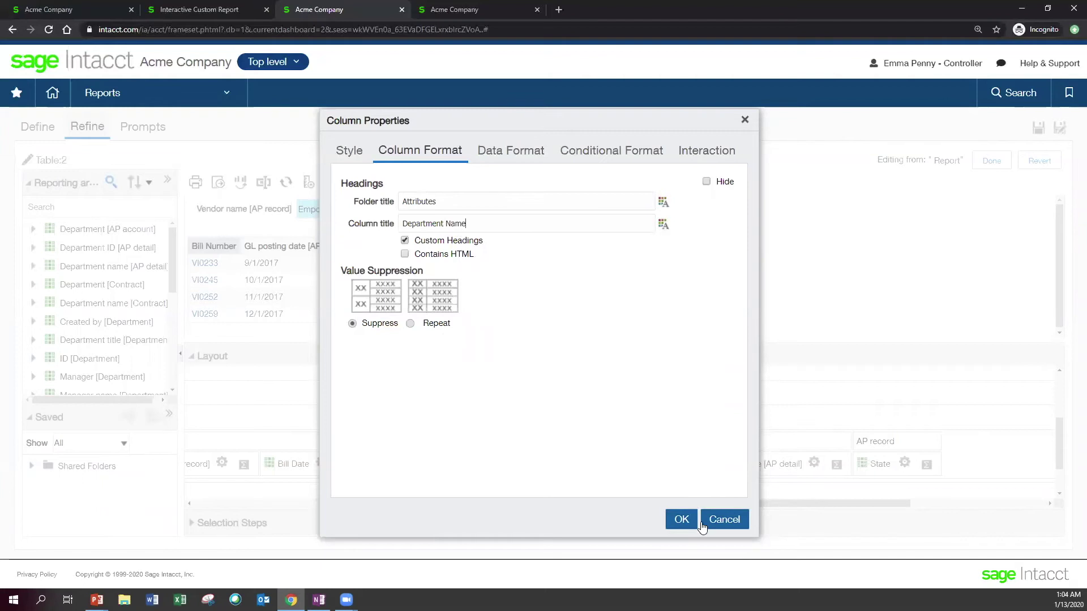
click(681, 516)
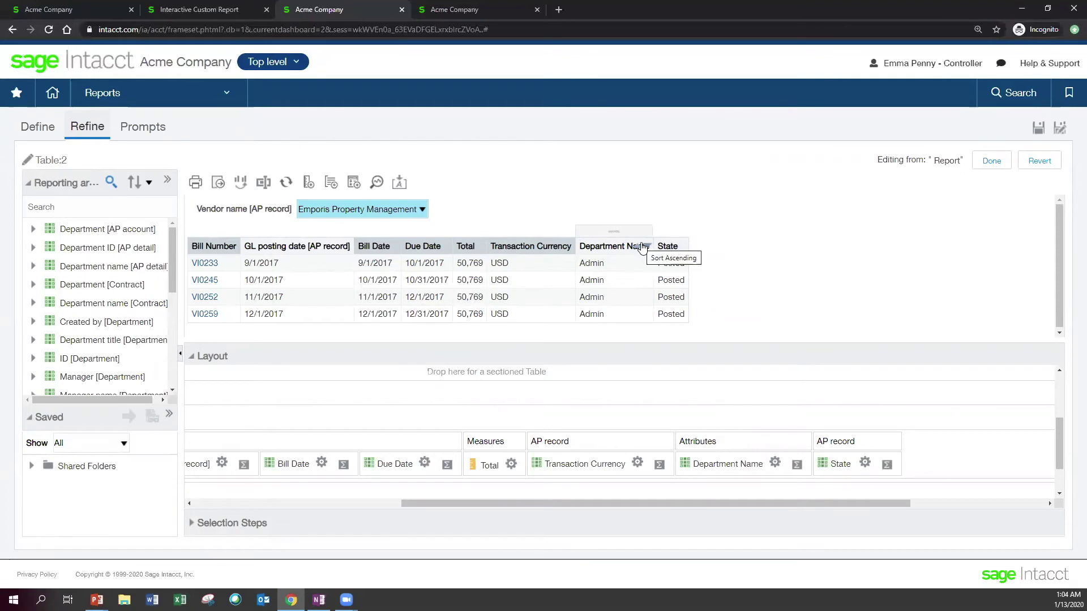
click(982, 165)
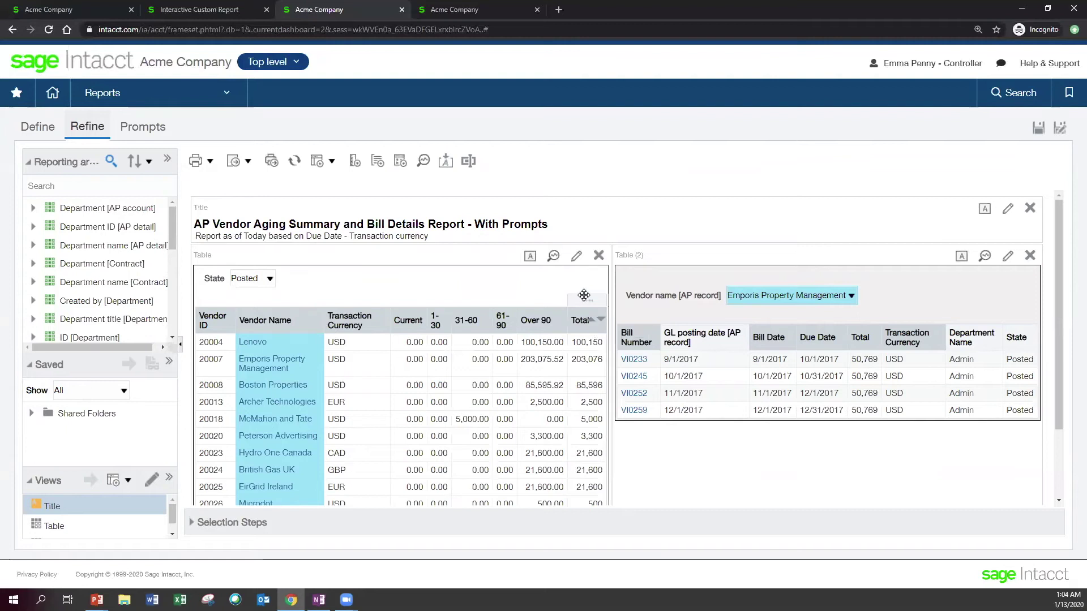
In the vendor aging summary table, set the Total column's data format to treat numbers as Currency.
click(576, 256)
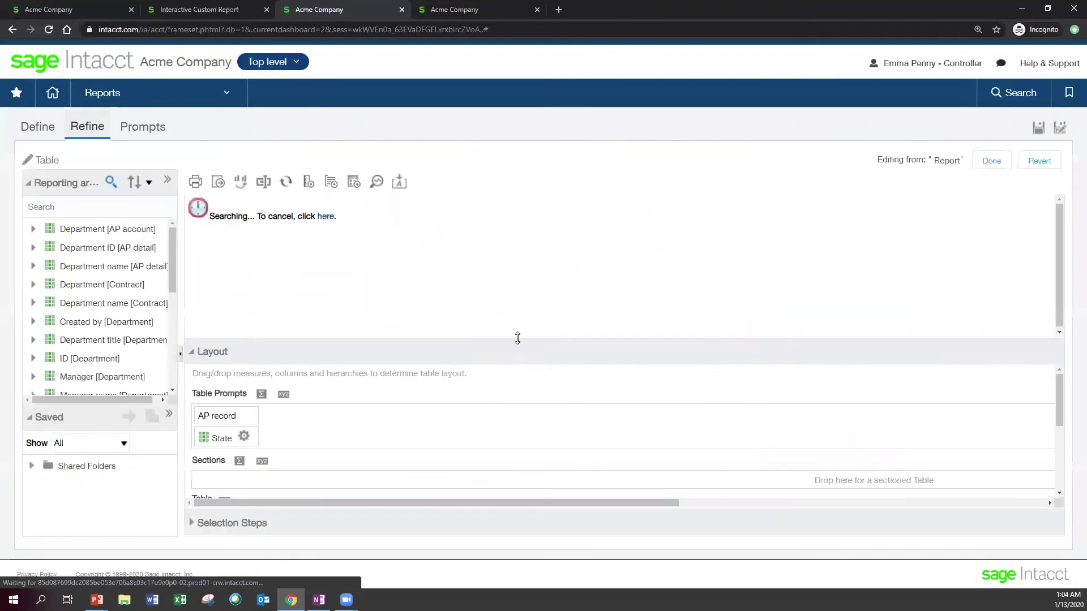
scroll(434, 413, down, 5)
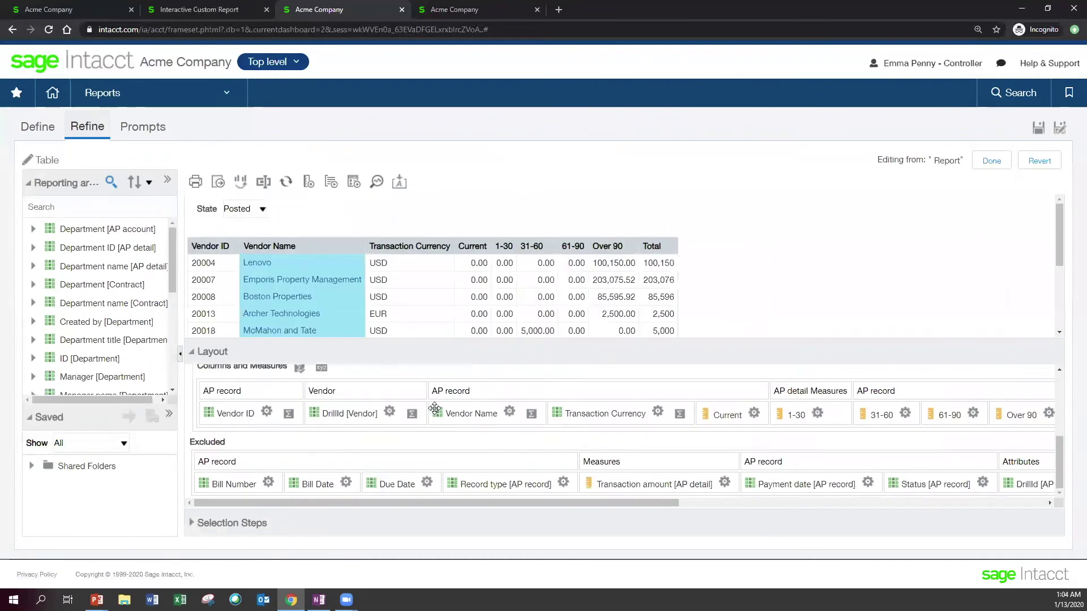
drag(561, 501, 735, 503)
click(805, 413)
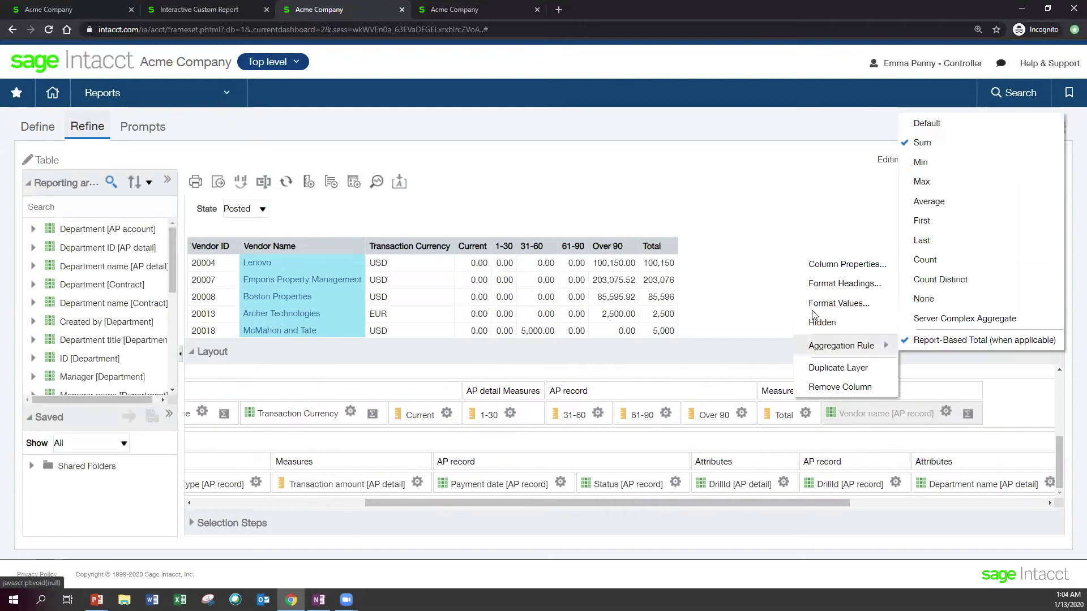
click(818, 270)
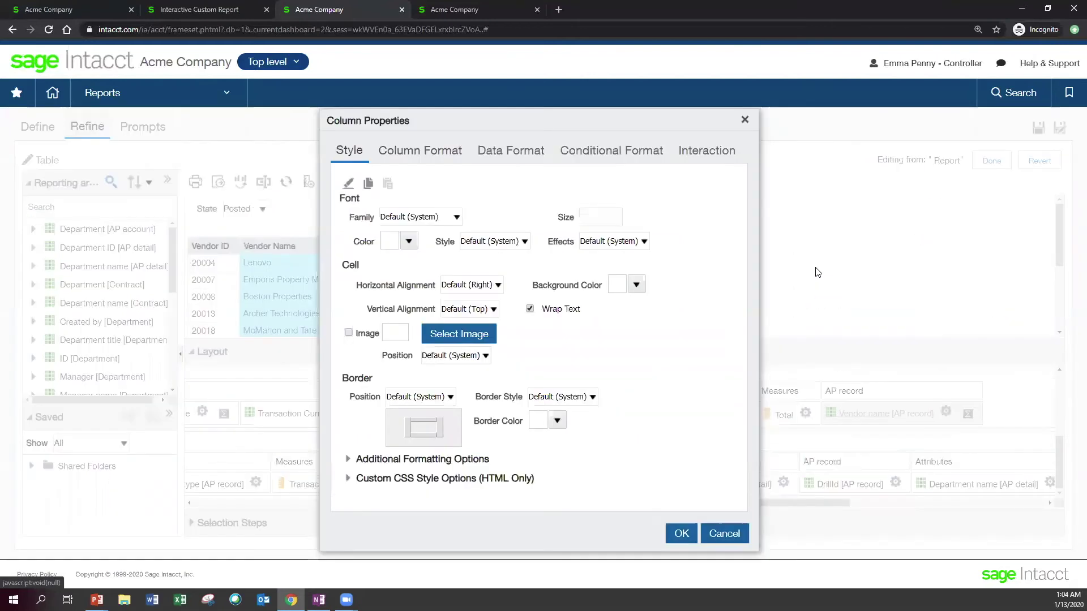
click(515, 152)
click(460, 205)
click(457, 223)
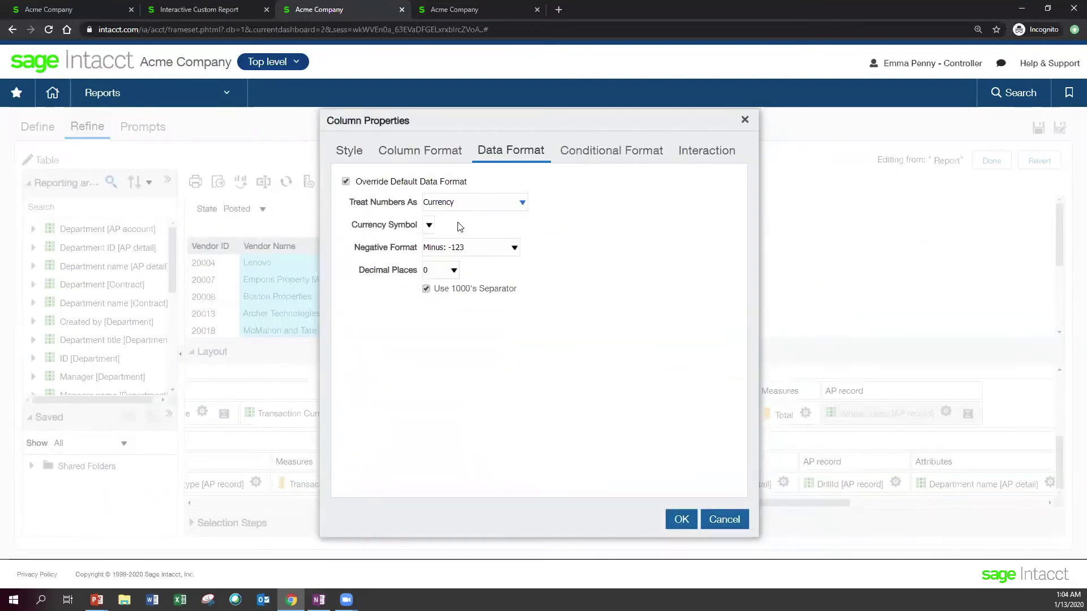
Set the Total column's currency symbol to $ with 2 decimal places, apply it and return to the report.
click(444, 227)
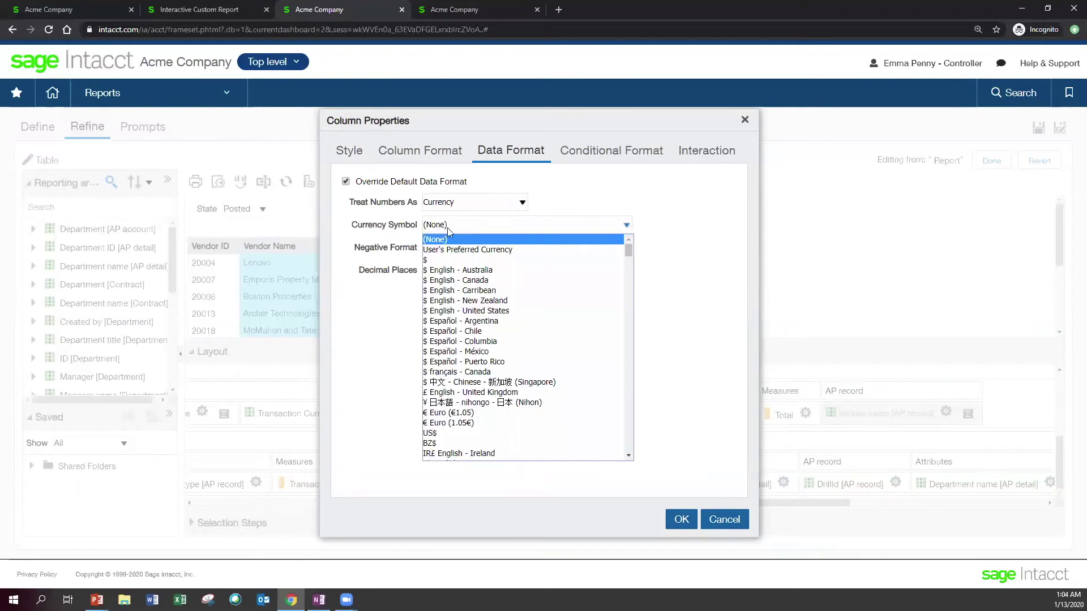
click(450, 260)
click(451, 274)
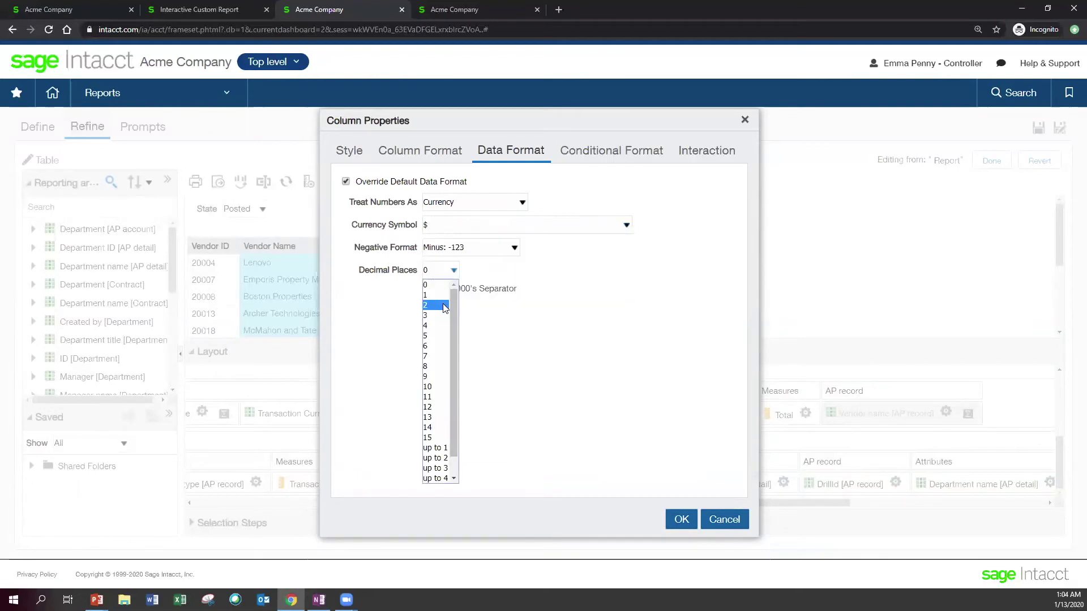
click(445, 307)
click(681, 519)
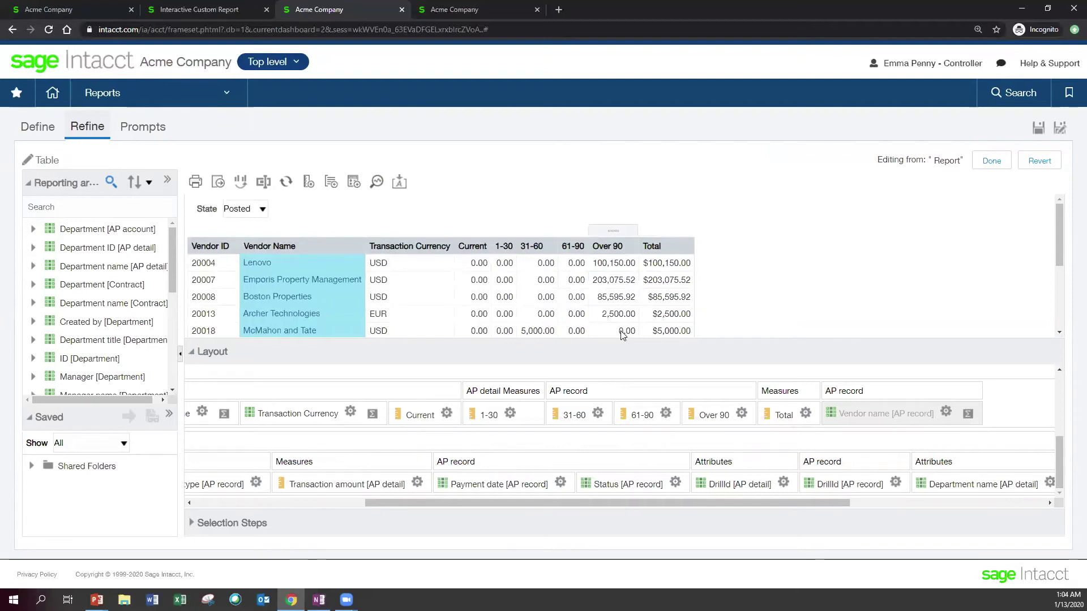
drag(530, 509, 344, 504)
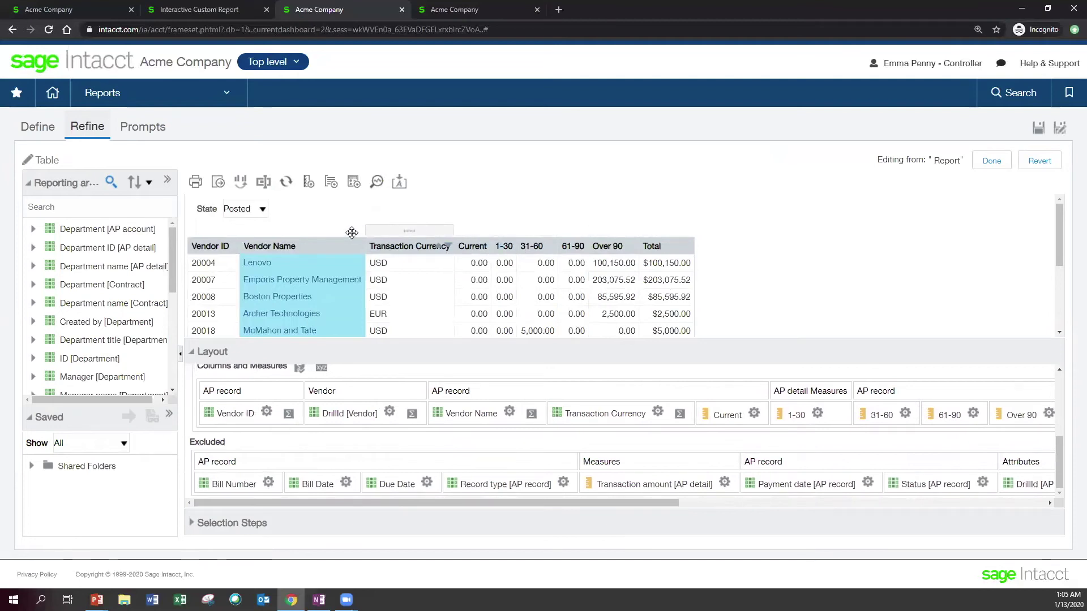
click(990, 162)
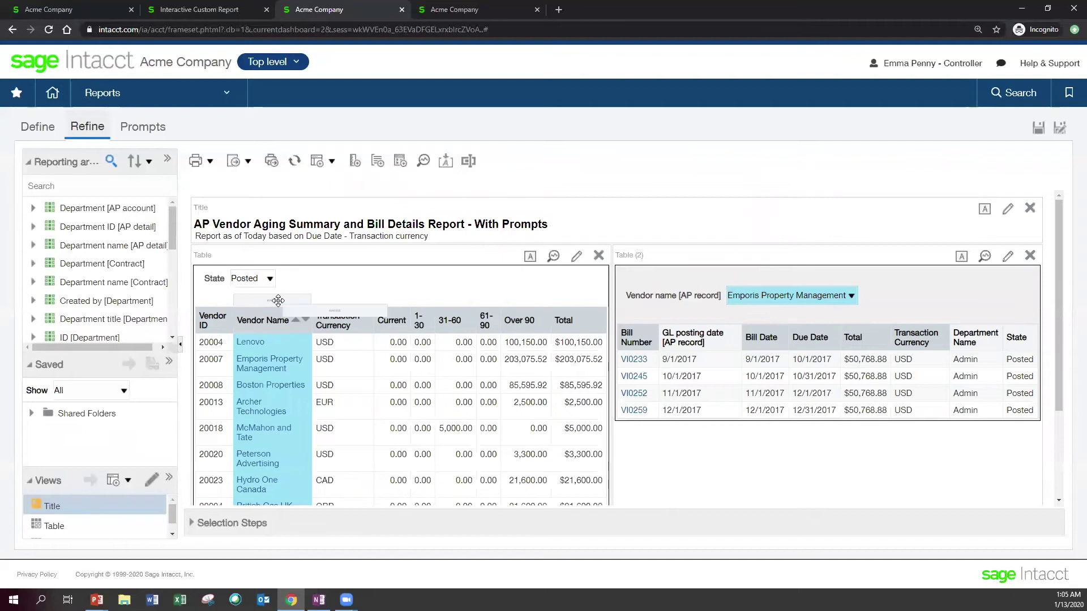
Start a custom Keep Only condition on the Vendor Name column using the condition type X>=value.
right_click(281, 306)
mouse_move(320, 337)
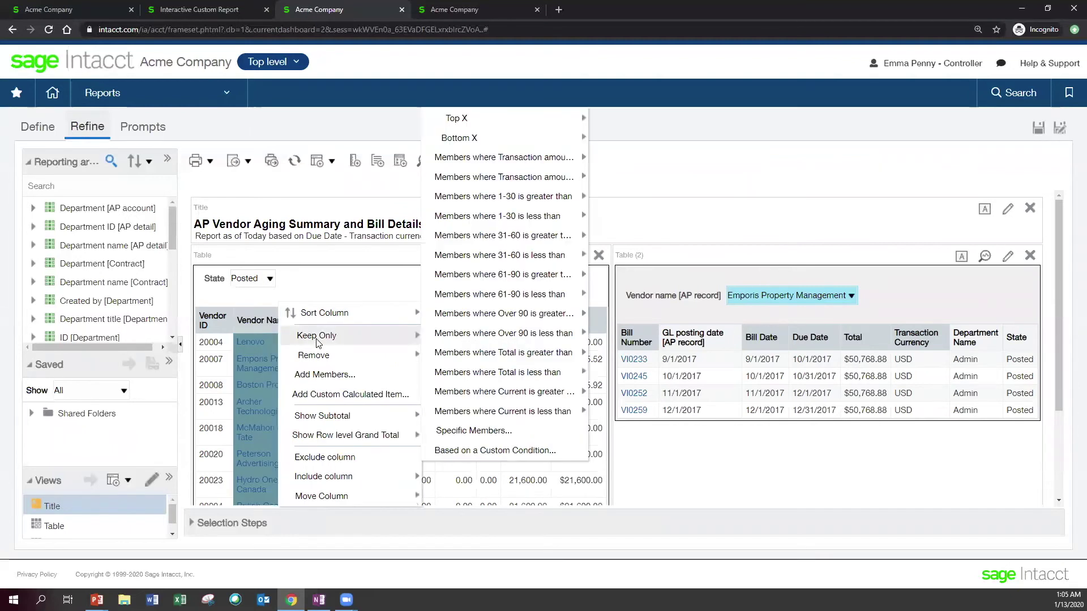
click(486, 450)
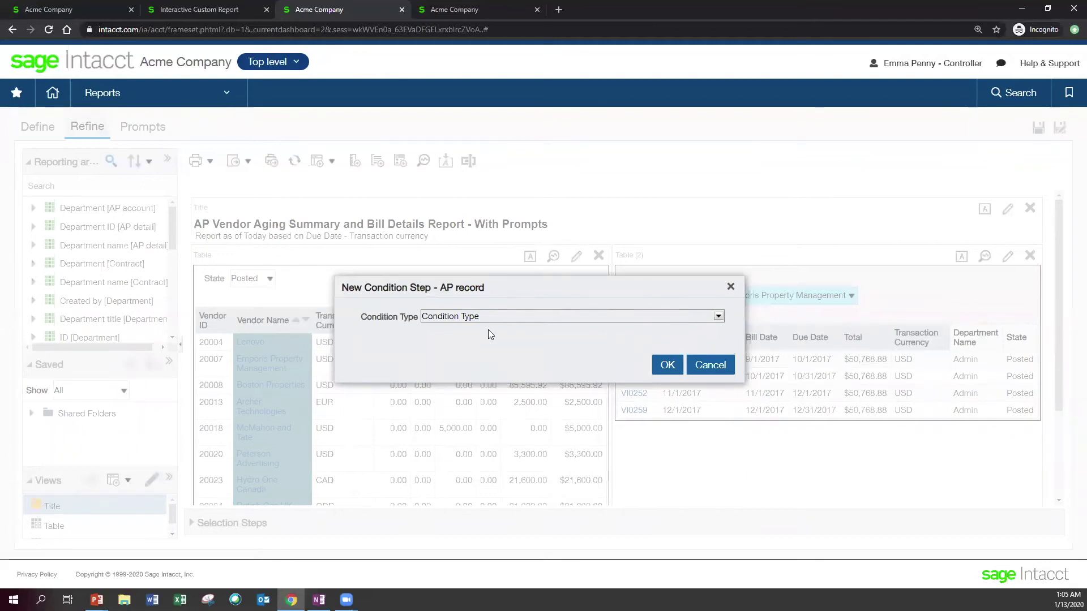
click(719, 315)
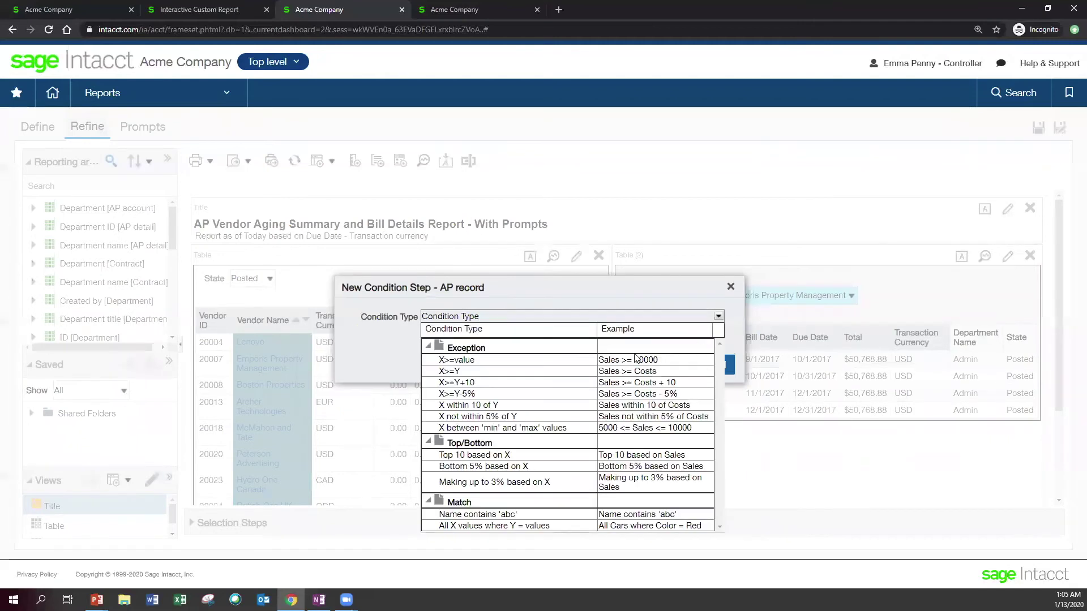
click(489, 360)
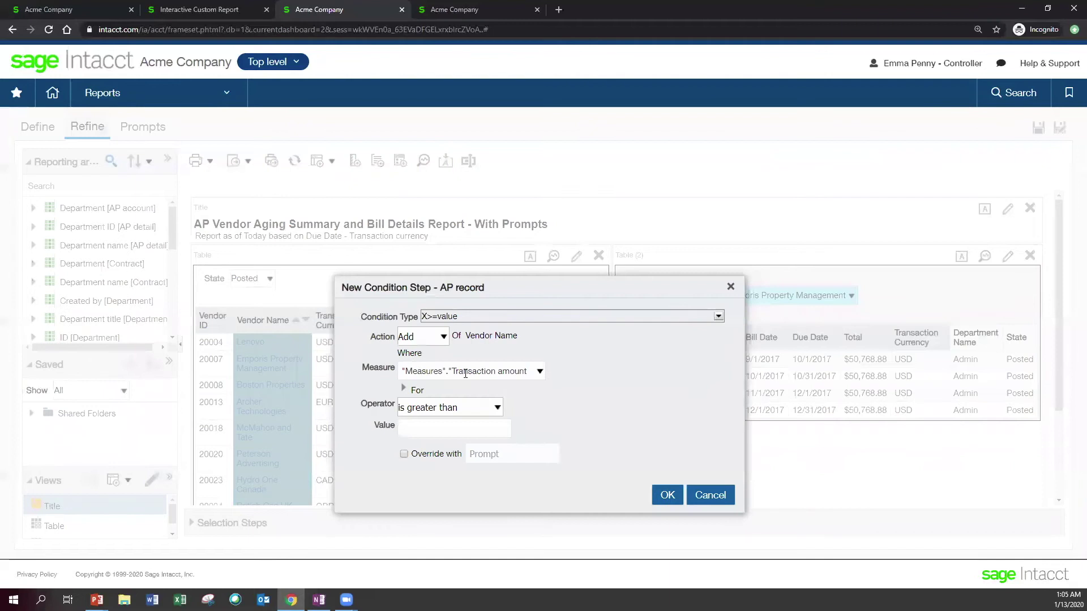
Complete the Vendor Name condition to keep only vendors whose Total measure is greater than 5000, and apply it.
click(540, 371)
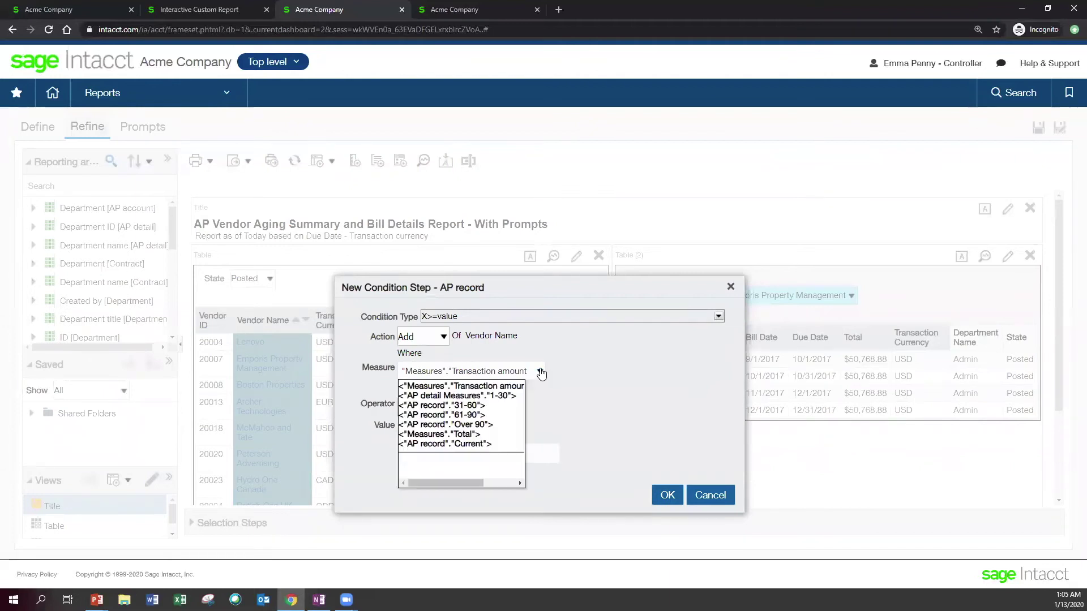
click(459, 434)
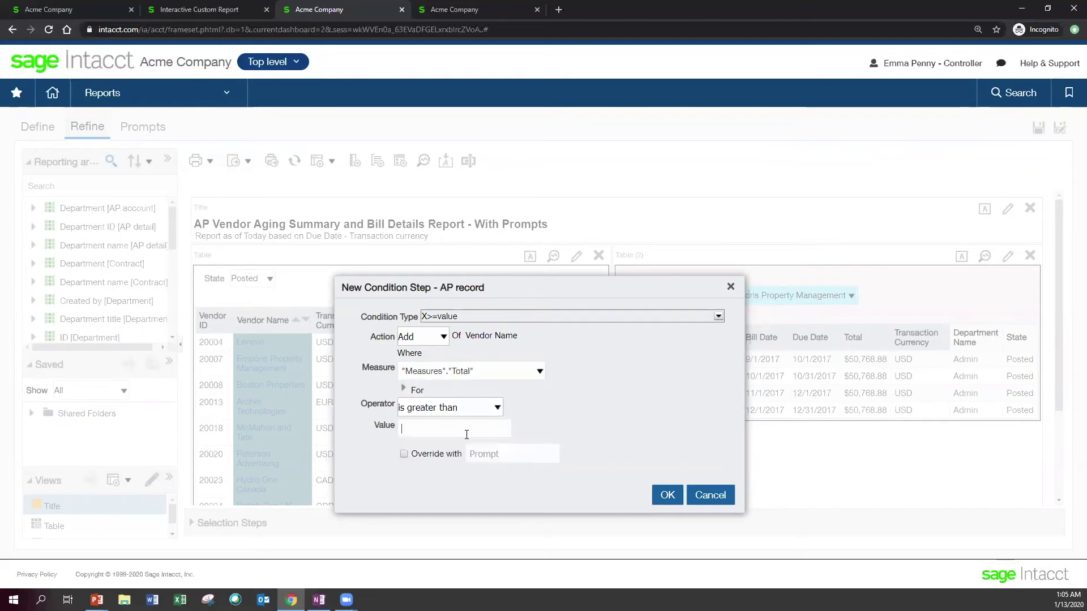
text(5000)
click(416, 340)
click(413, 359)
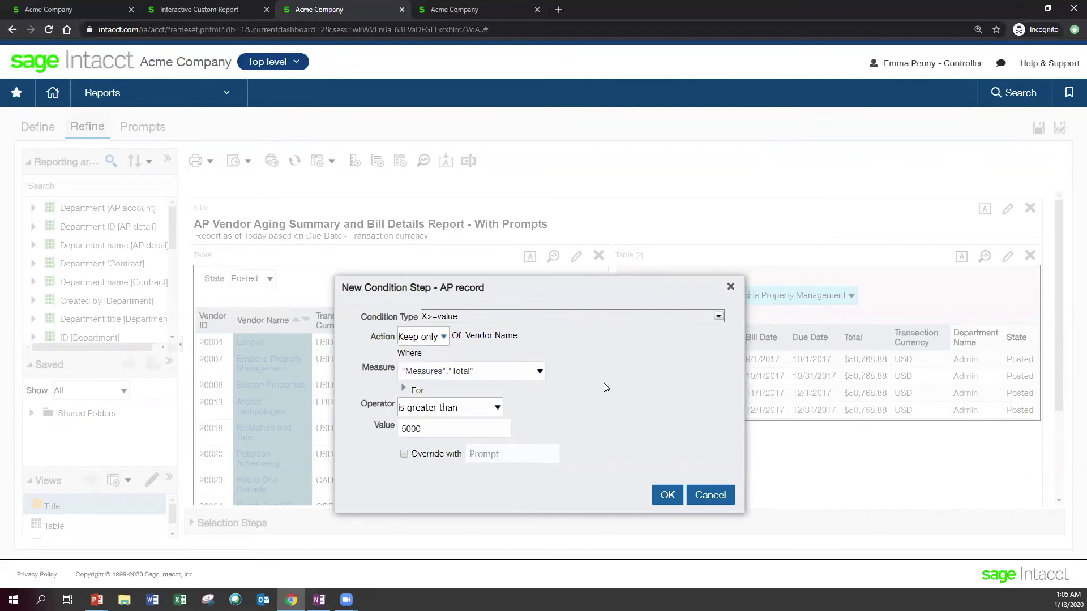
click(433, 339)
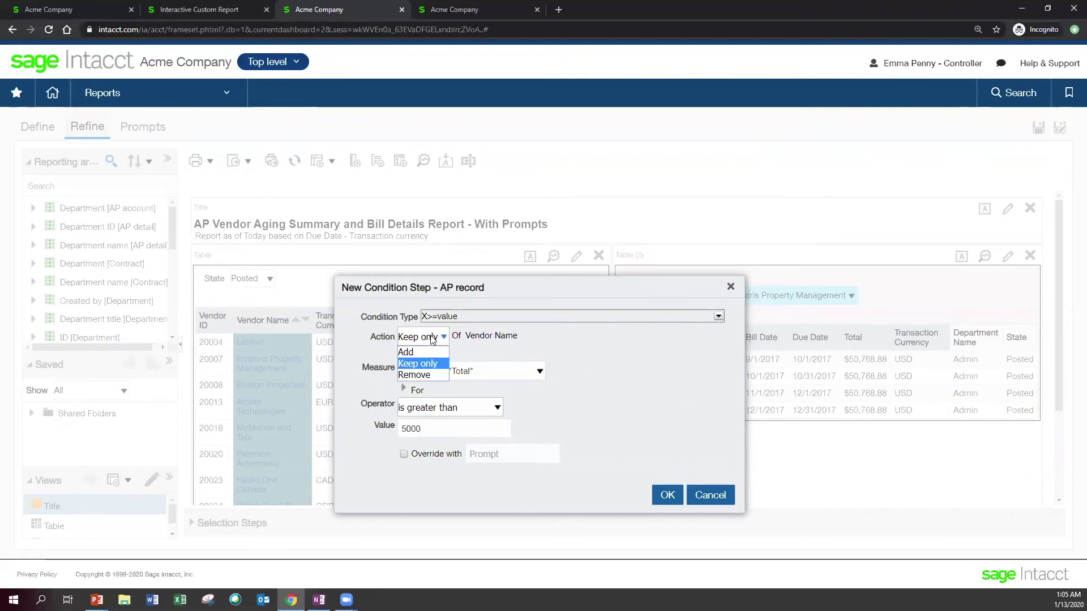
click(418, 364)
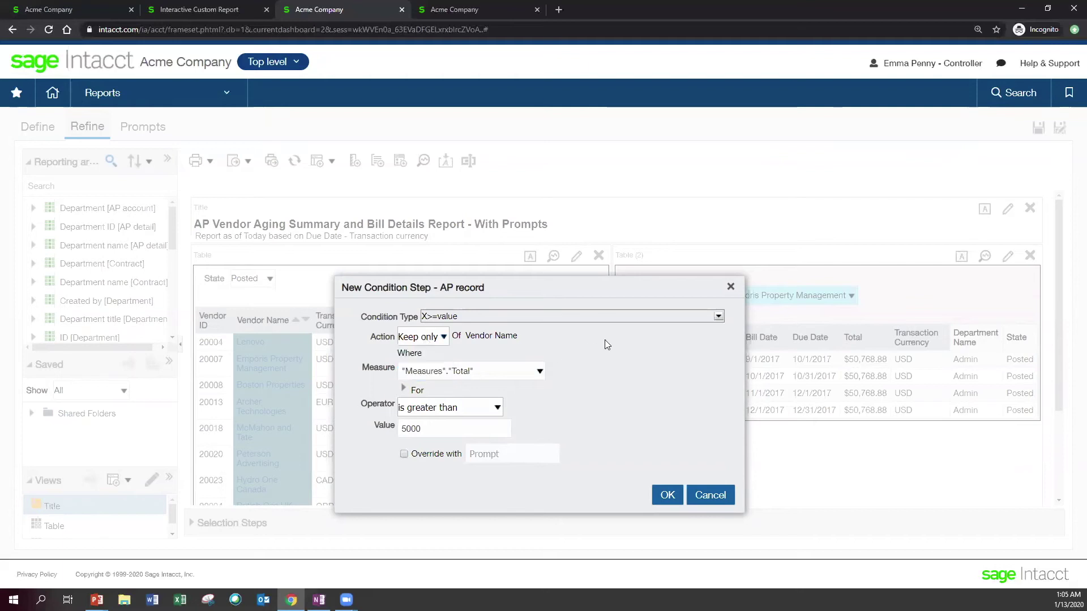
click(667, 496)
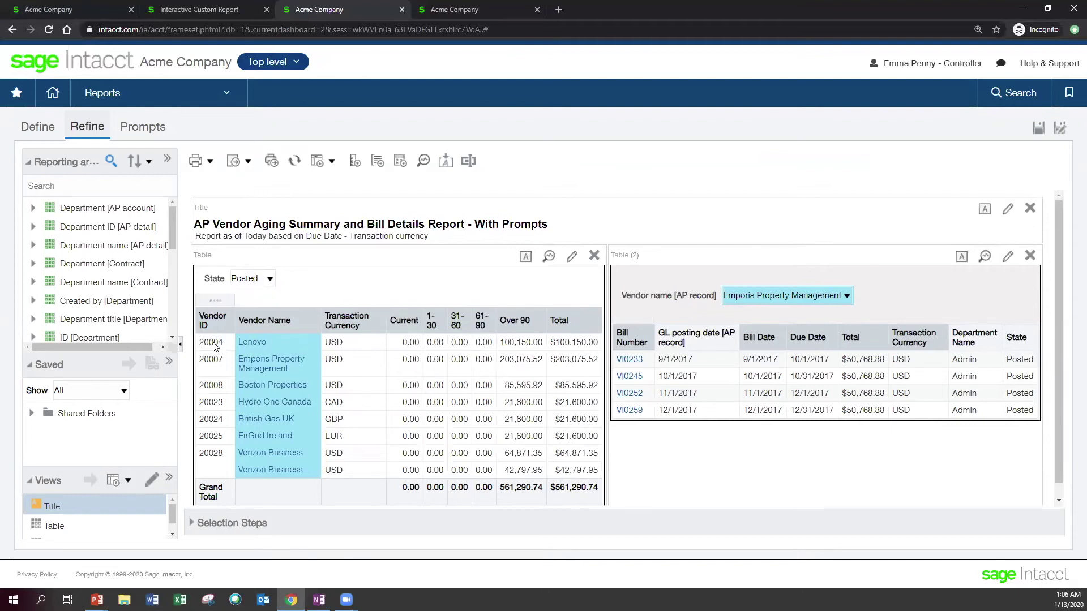
In the vendor aging summary table, set the Vendor ID column's heading interaction to Drill and its value interaction to Action Links.
click(572, 257)
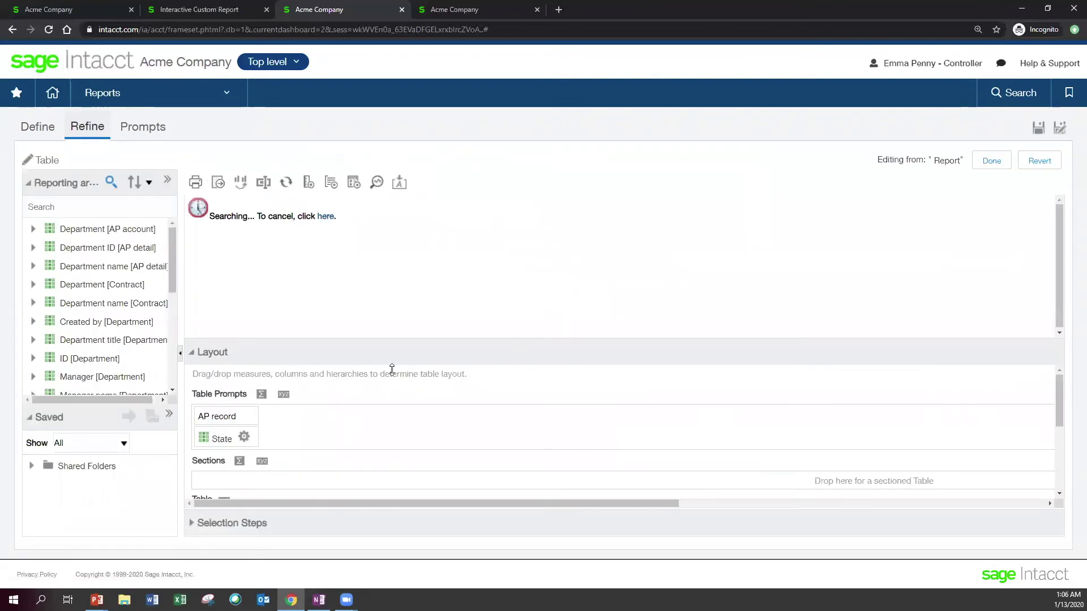
scroll(305, 426, down, 5)
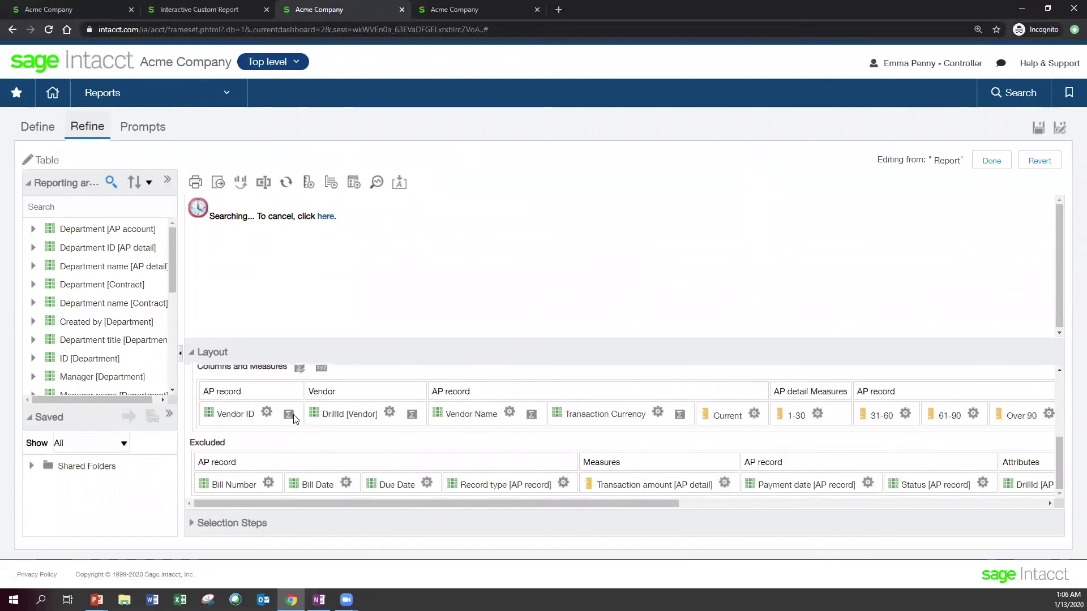
click(266, 412)
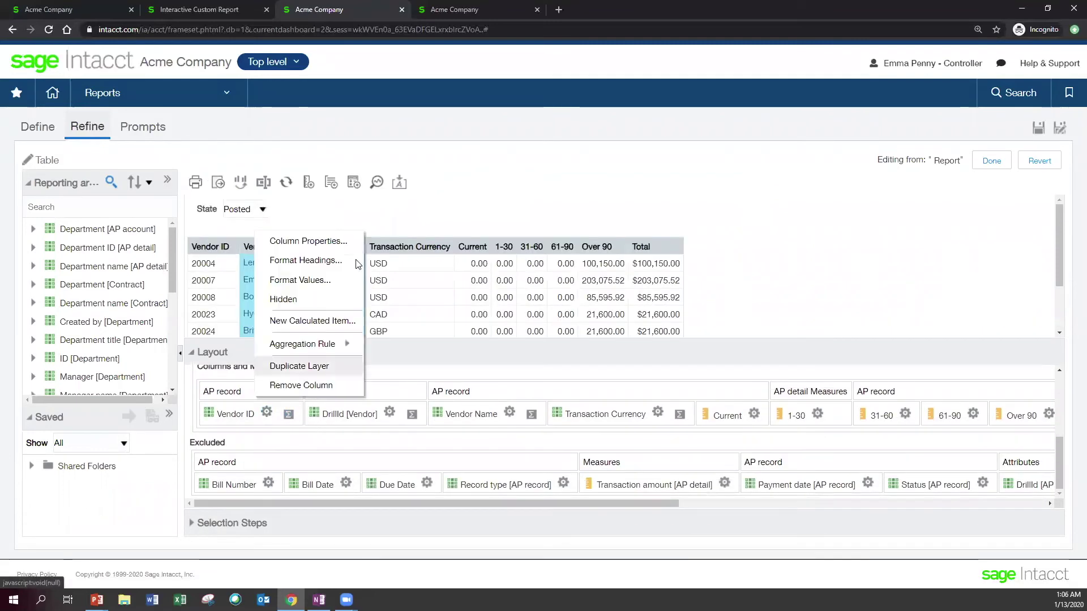
click(347, 244)
click(688, 156)
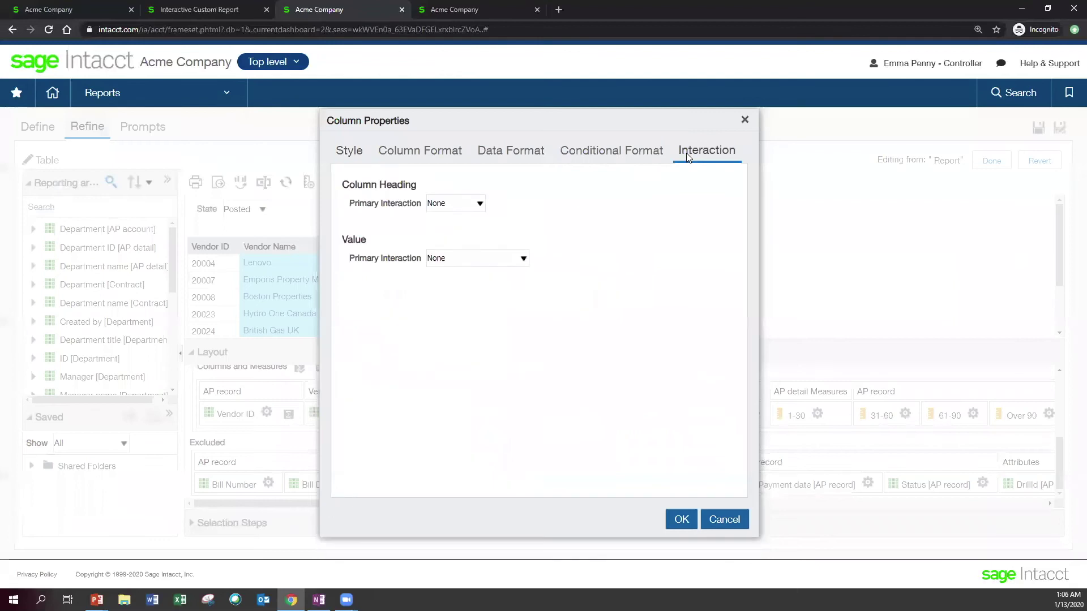
click(479, 207)
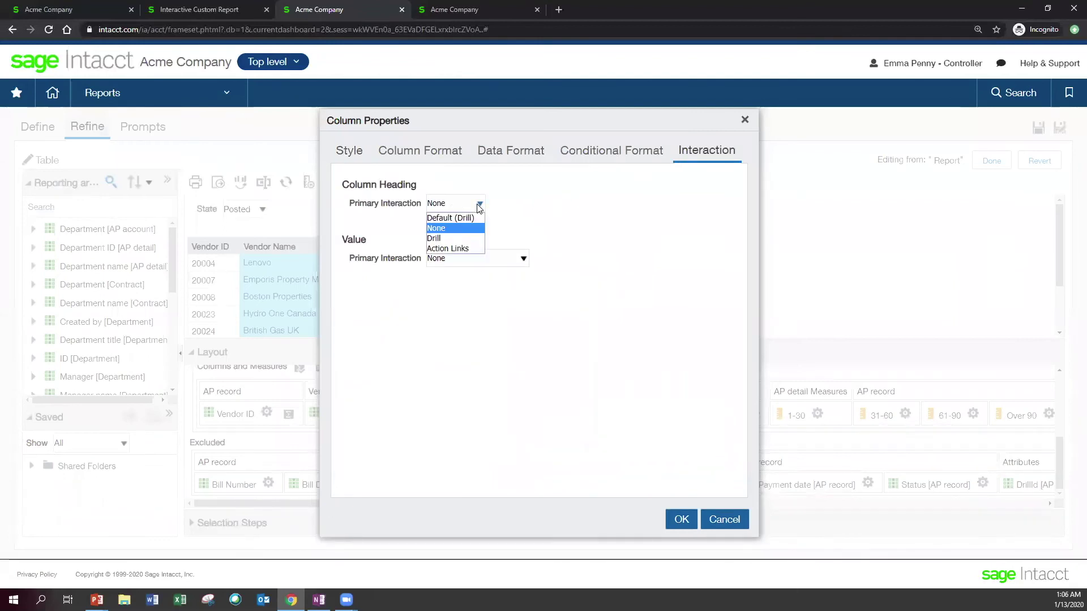
click(459, 235)
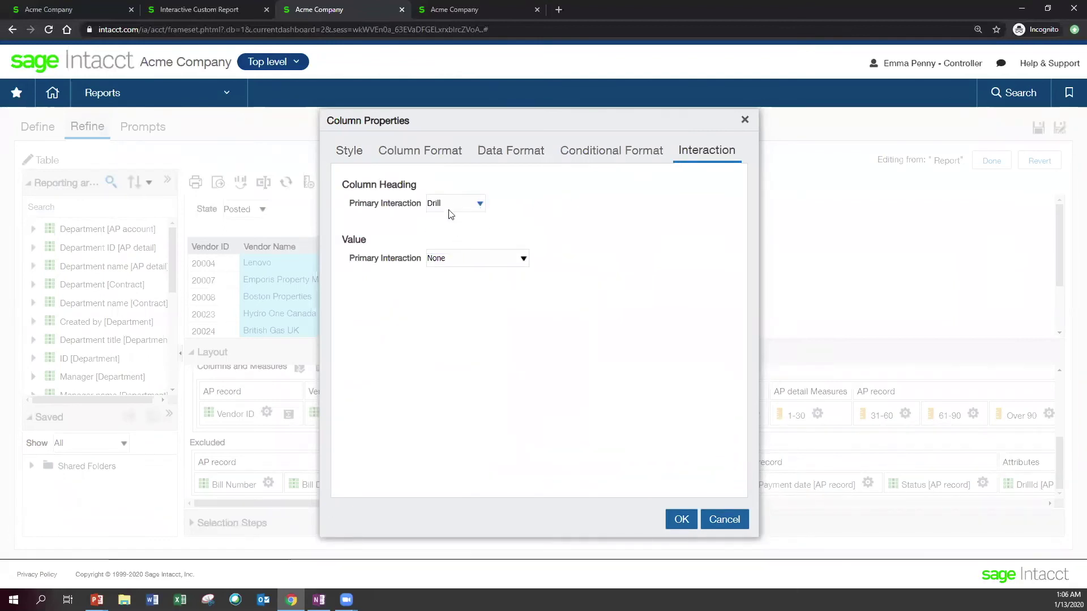
click(497, 260)
click(455, 300)
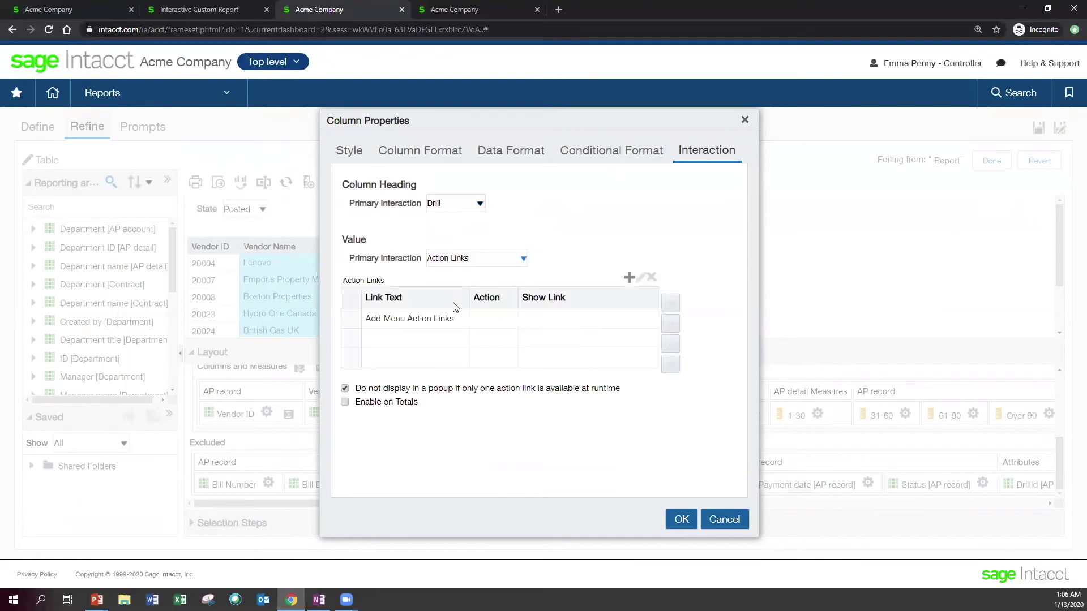
Add an action link to Vendor ID with the link text "View Vendor" and the view action from the Intacct Library folder.
click(629, 279)
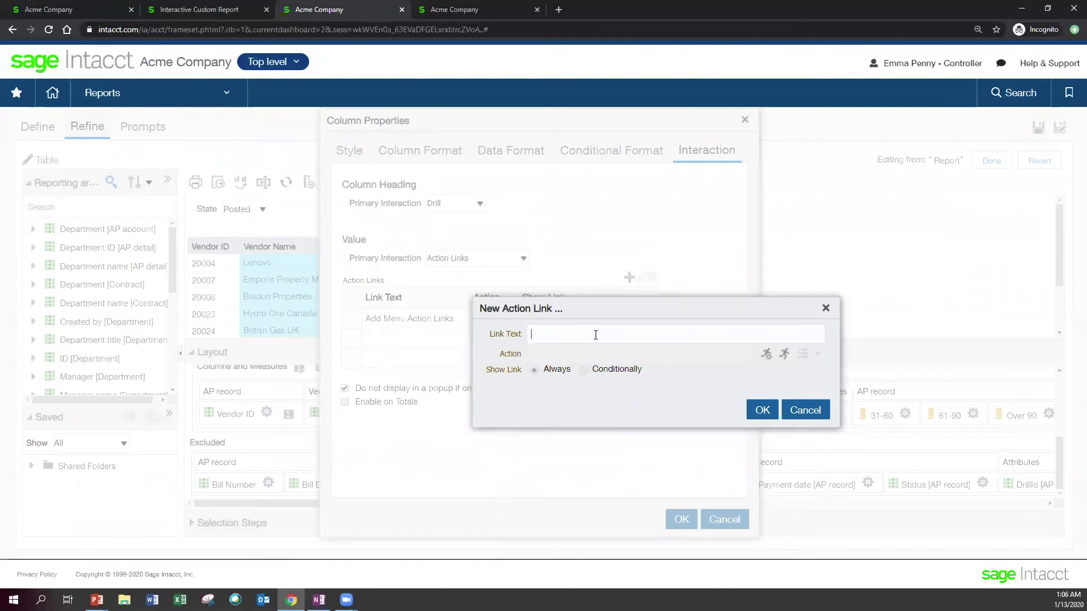
text(View Vendor)
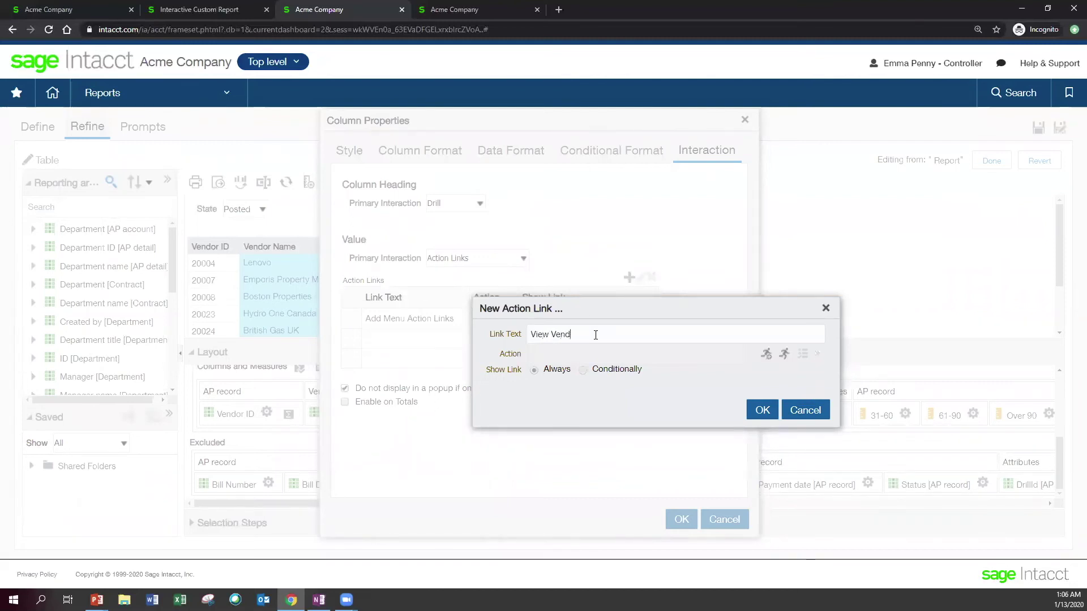
click(784, 355)
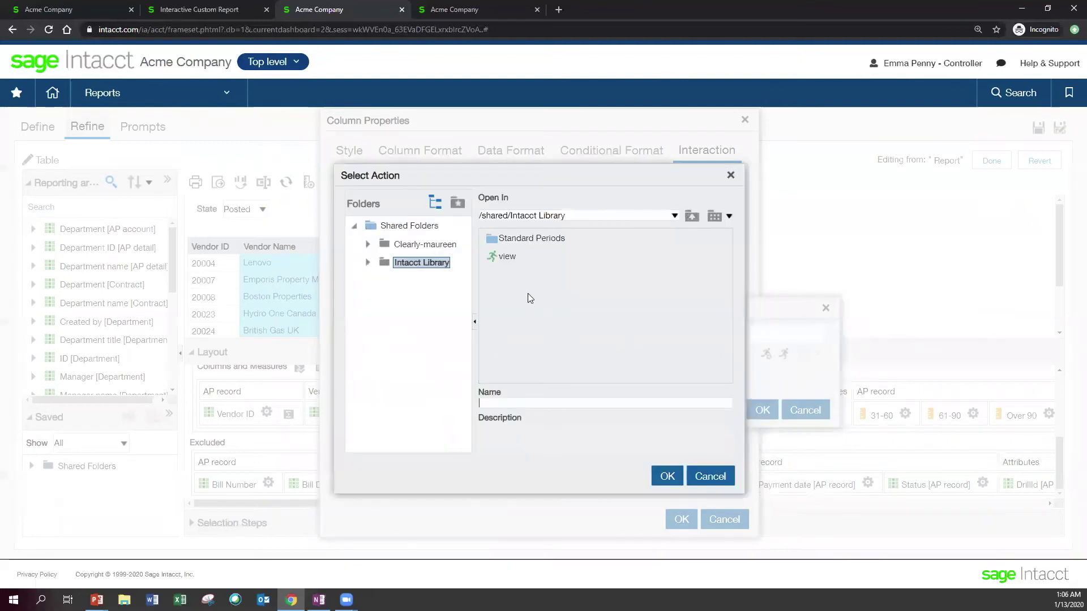
click(506, 257)
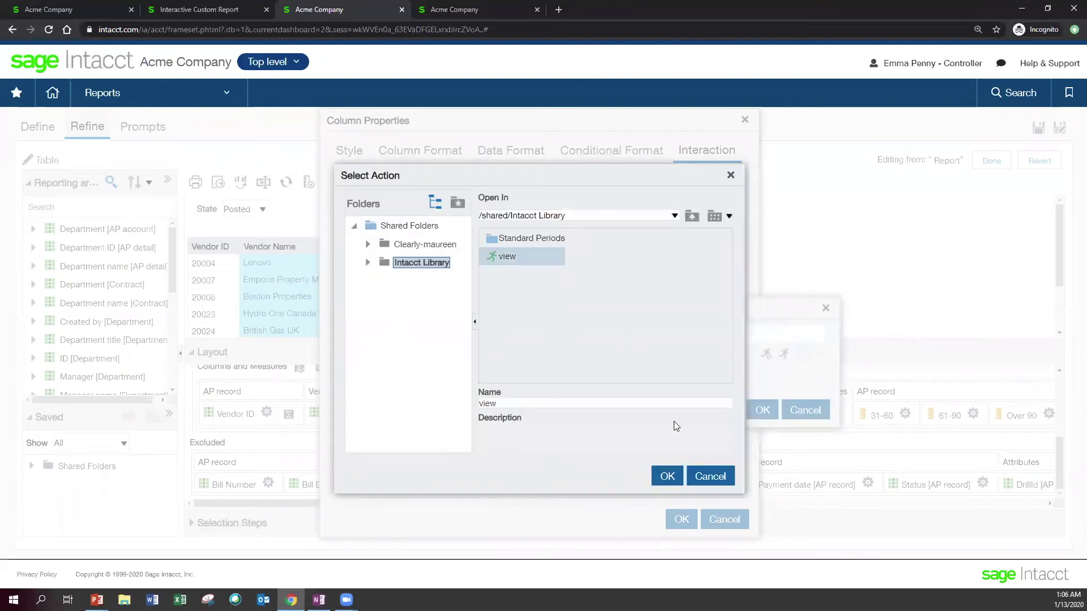
click(667, 475)
Map the DrillId parameter to the column value "Vendor"."DRILLID" and mark it as fixed, hidden and optional.
click(807, 407)
click(823, 460)
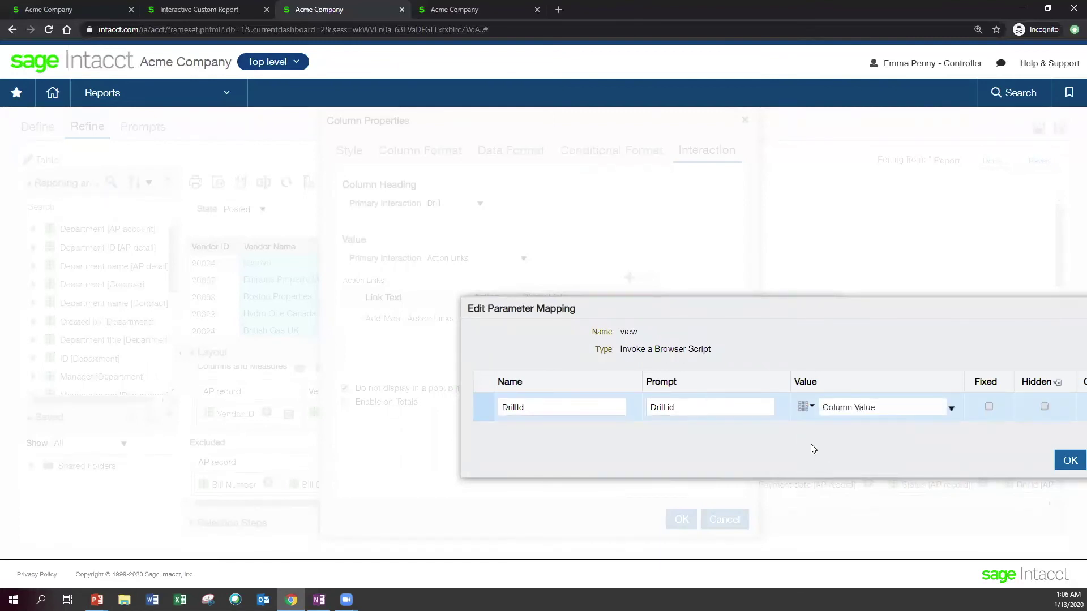
click(947, 408)
scroll(190, 445, down, 10)
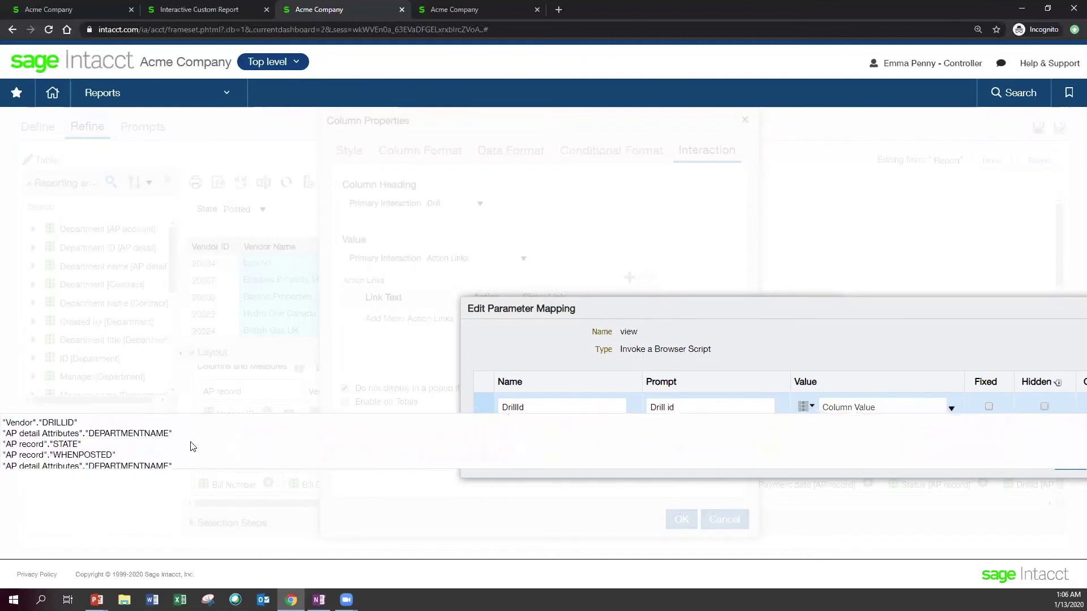
click(74, 422)
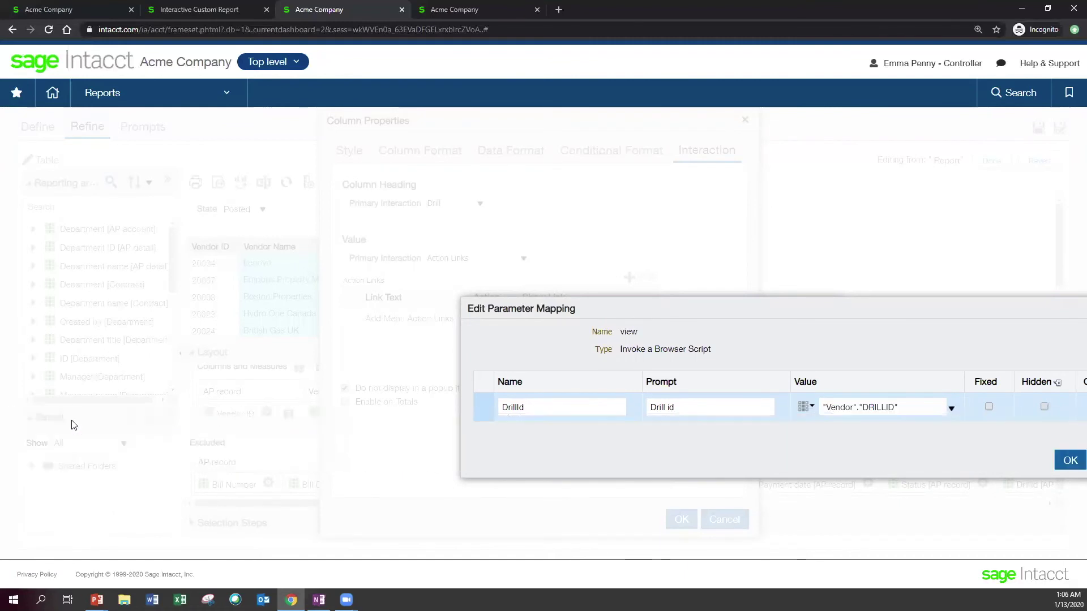
drag(902, 308, 621, 306)
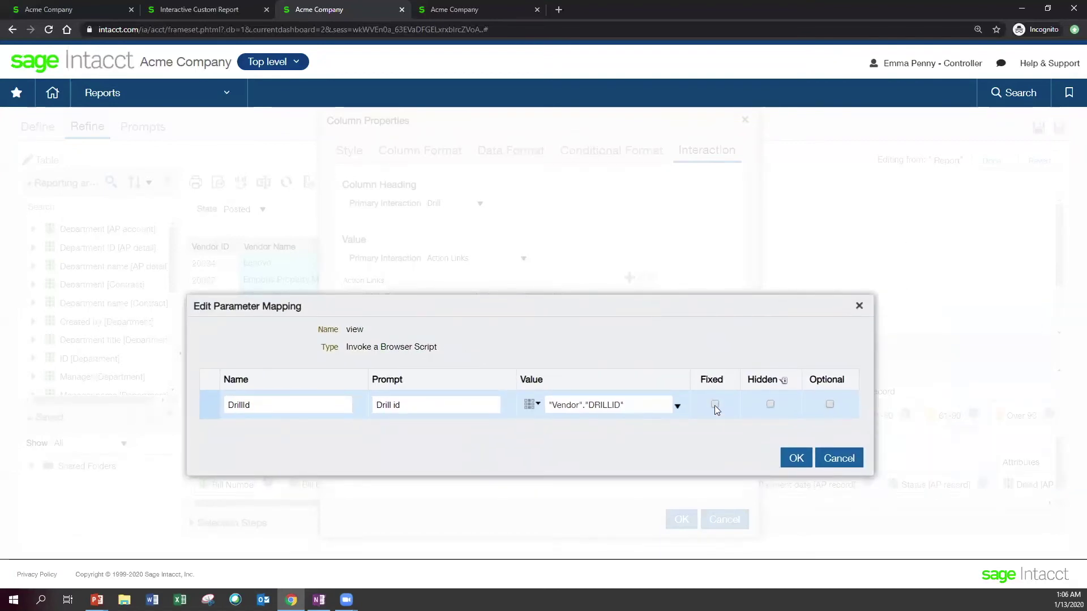
click(770, 404)
click(828, 404)
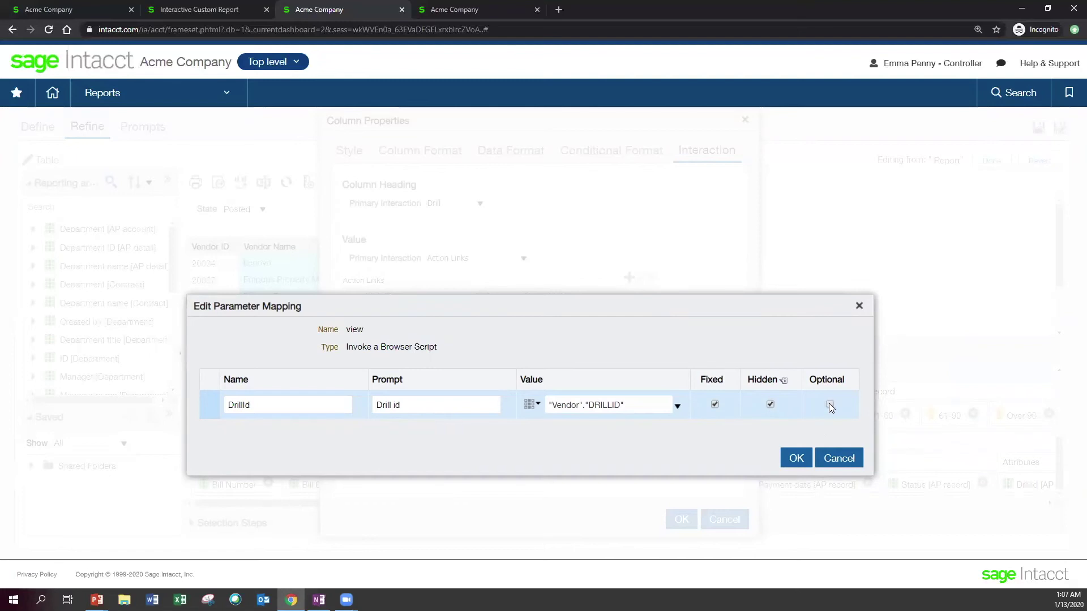
click(796, 460)
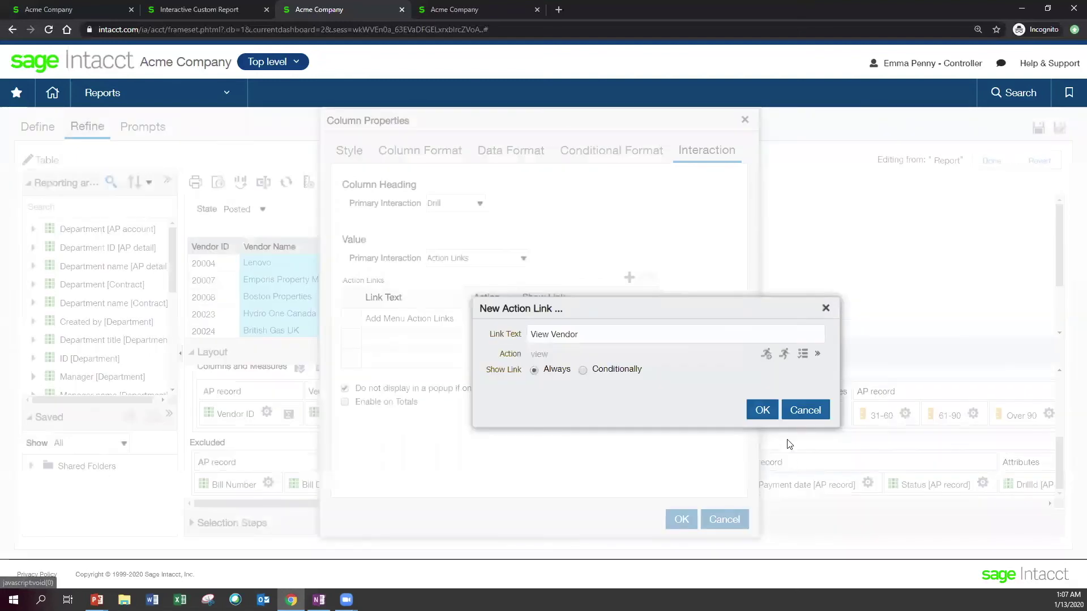
Accept the View Vendor link, turn off "Do not display in a popup if only one action link is available at runtime", and apply the column properties.
click(757, 414)
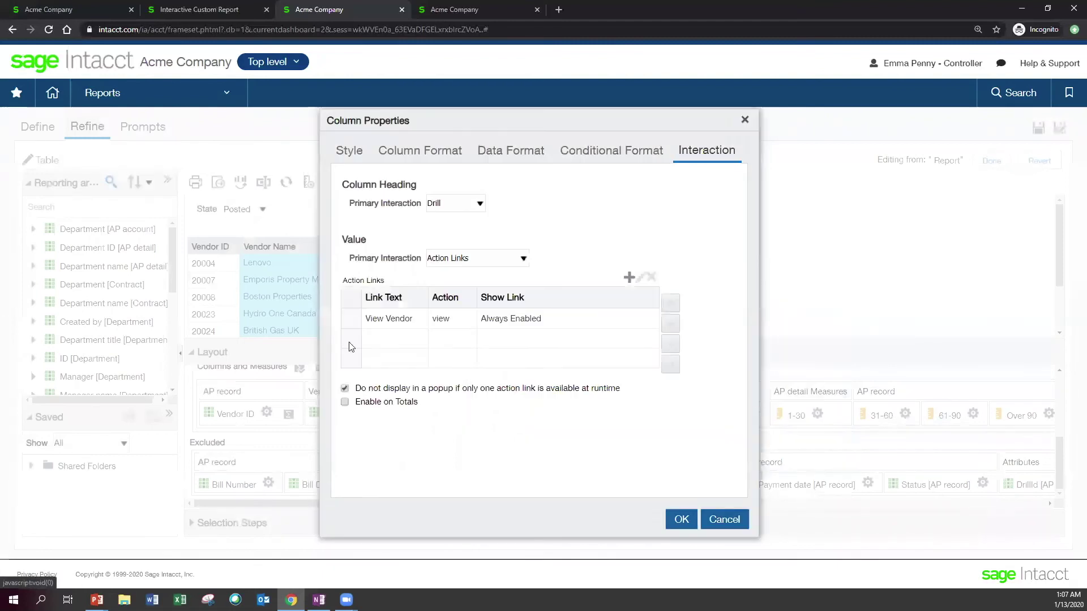
click(346, 389)
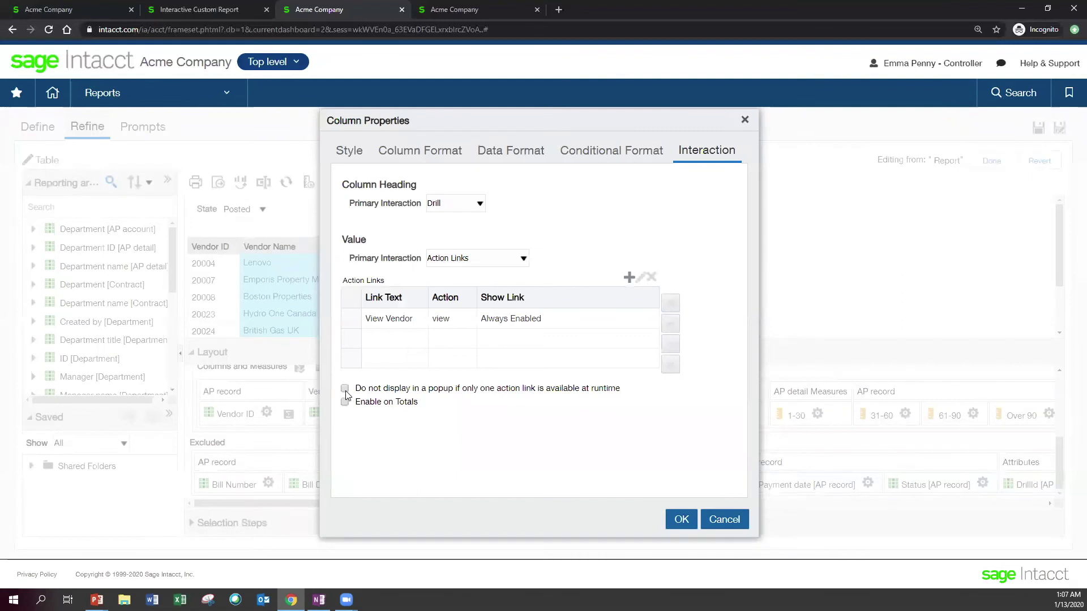
click(681, 519)
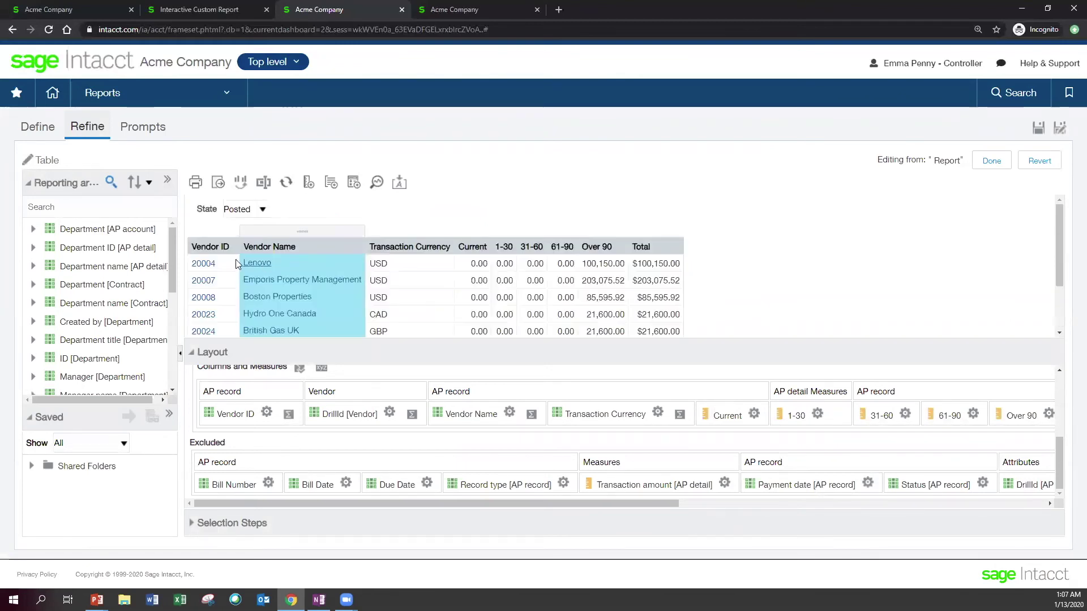
Test the Vendor ID link by opening the Lenovo vendor record, and return to the report.
click(202, 264)
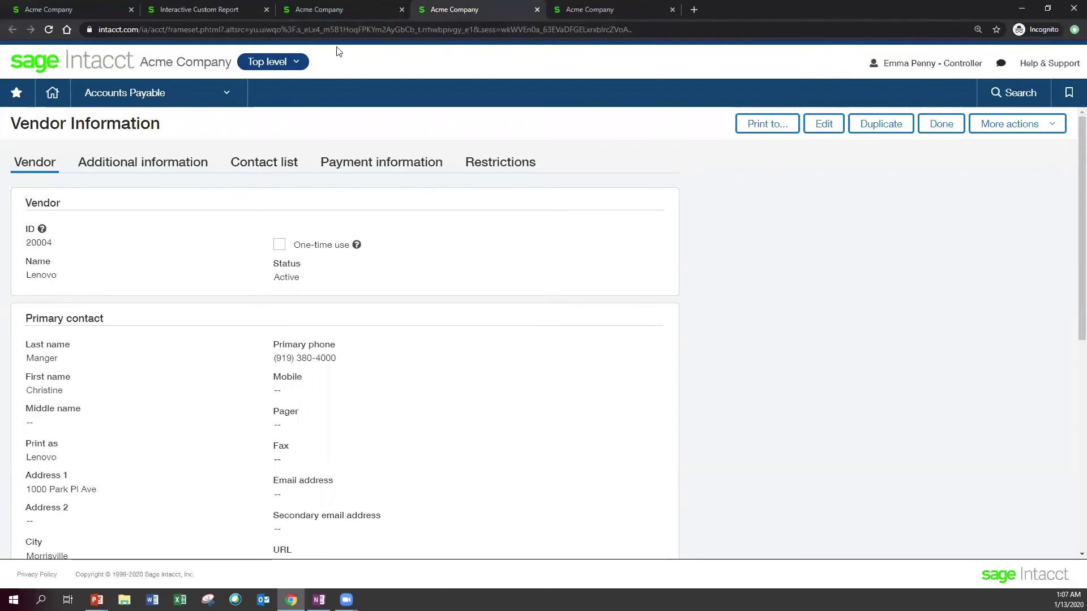
click(354, 11)
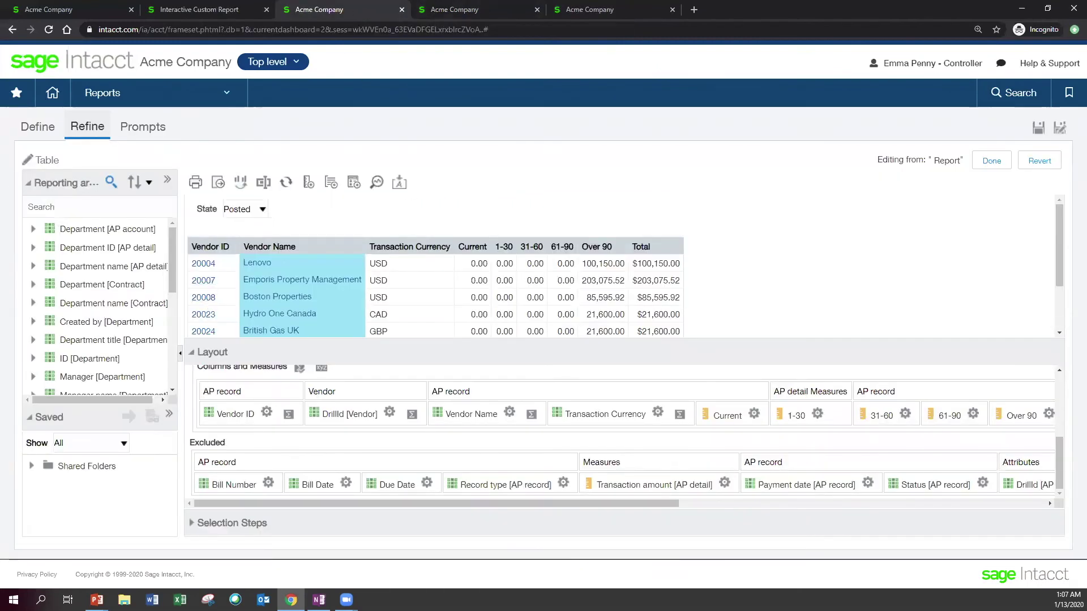
key(alt+Tab)
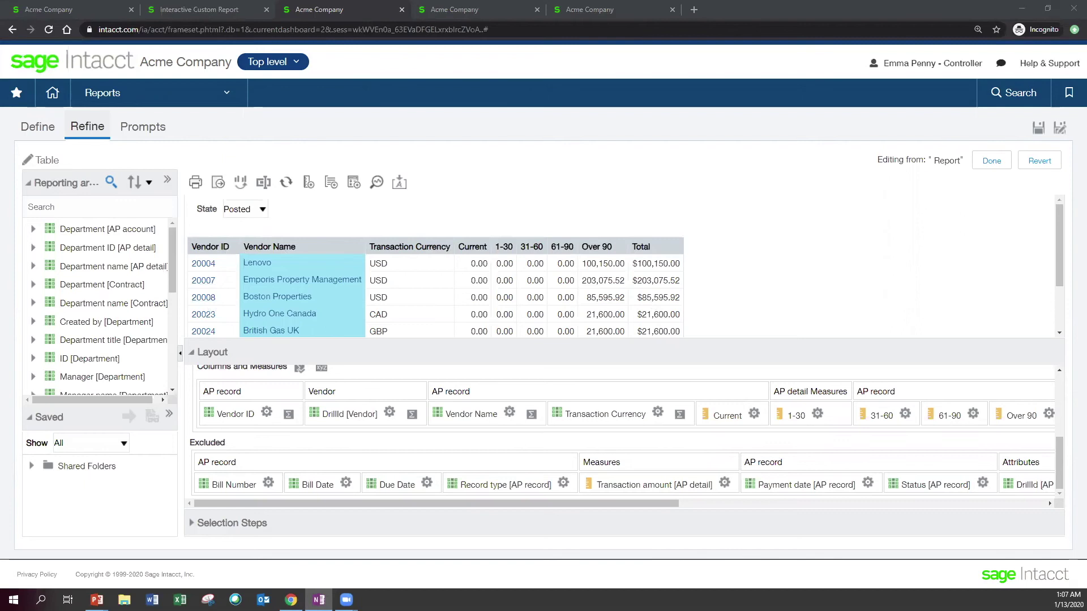
Finish editing the table and save a copy of the report as "AP Vendor Aging Summary and Bill Details Report - With Prompts 2".
click(991, 161)
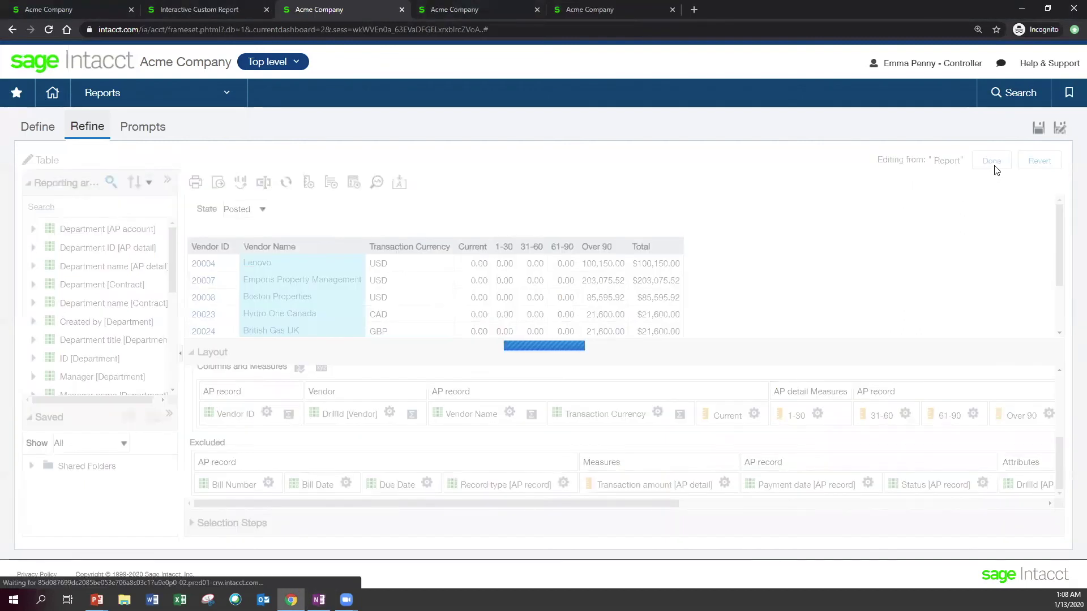
click(1060, 129)
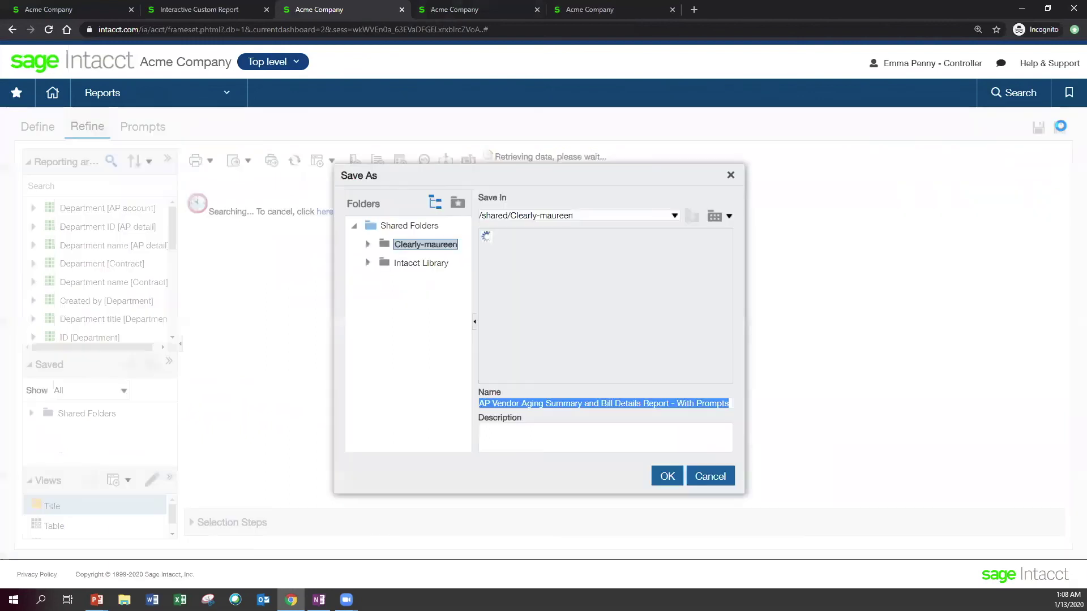
click(721, 402)
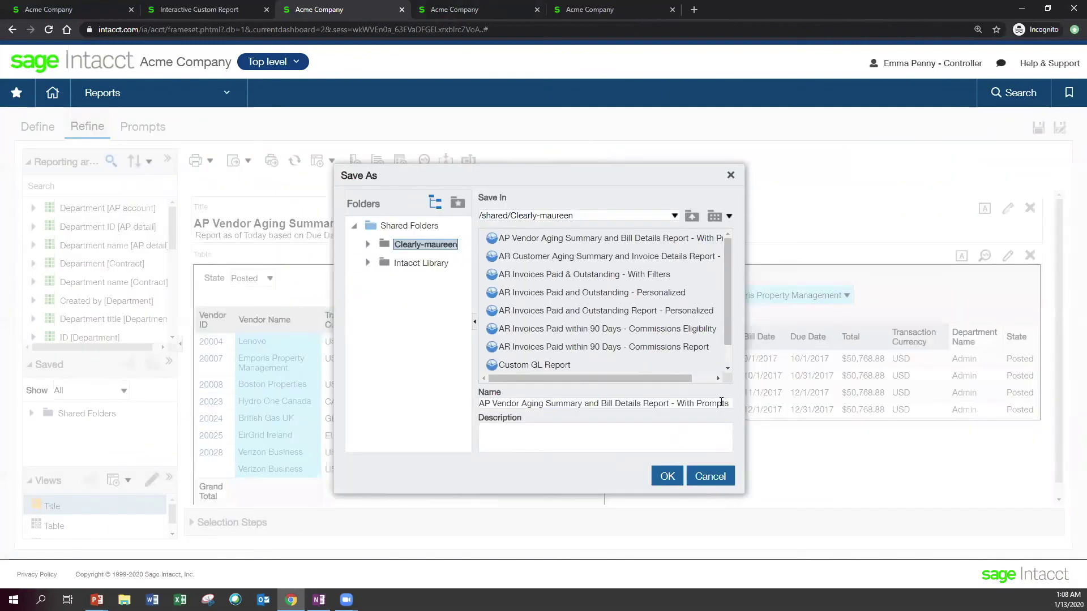
text(2)
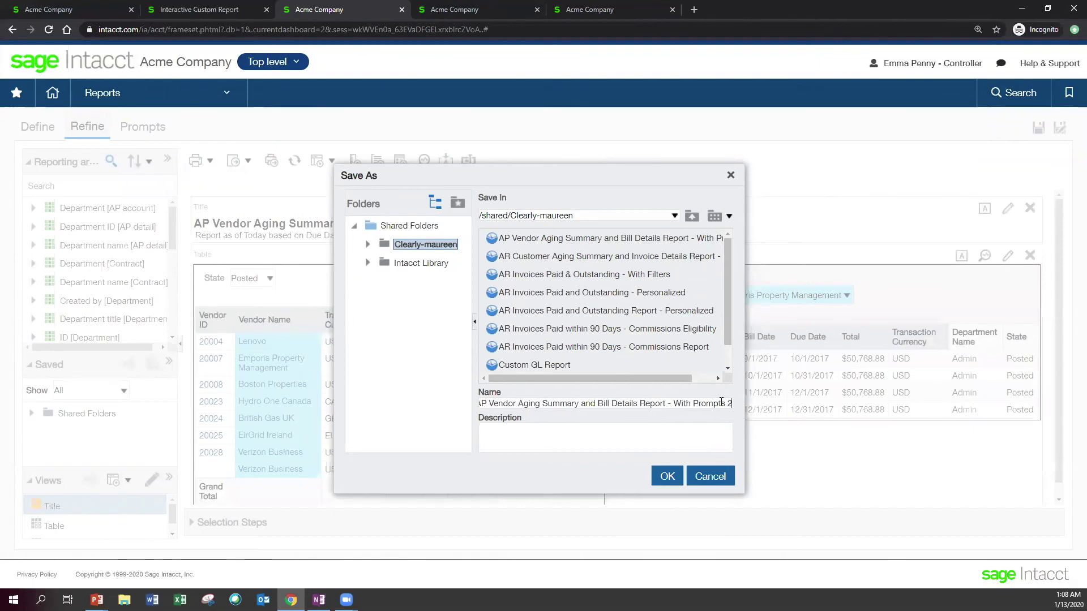
click(668, 485)
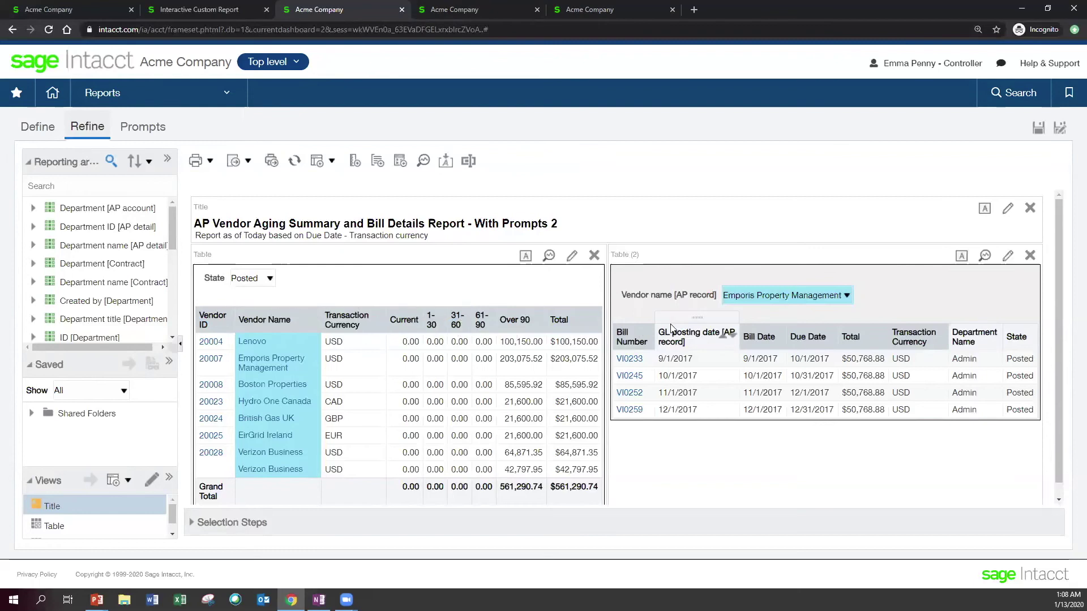
Review the report's column definitions and the calculation formula of the Total measure, and accept the formula as it stands.
click(45, 128)
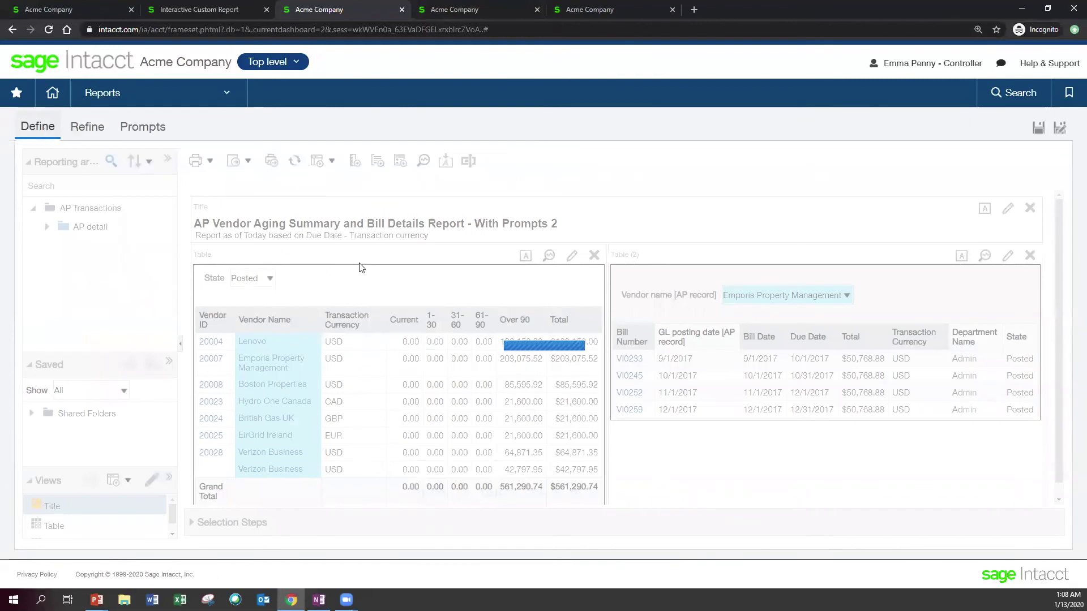
click(359, 245)
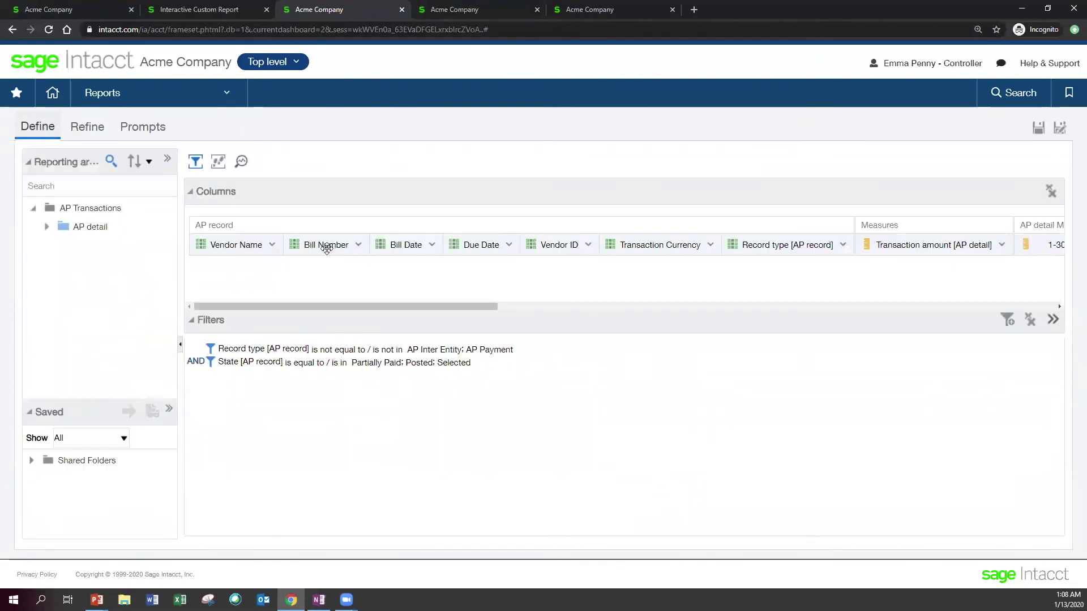
click(711, 245)
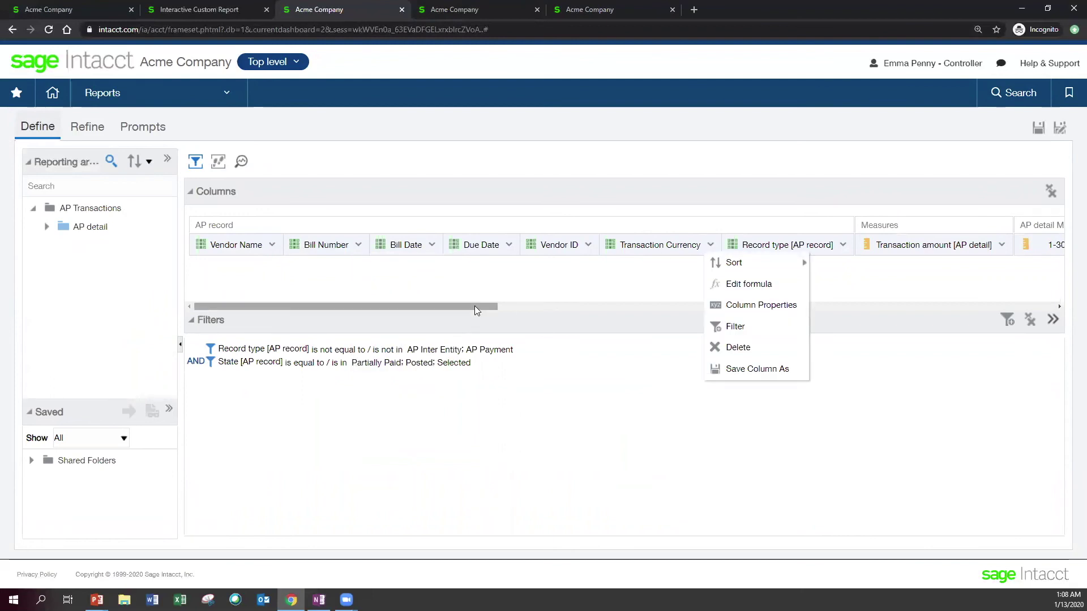
drag(474, 306, 558, 309)
drag(608, 313, 701, 304)
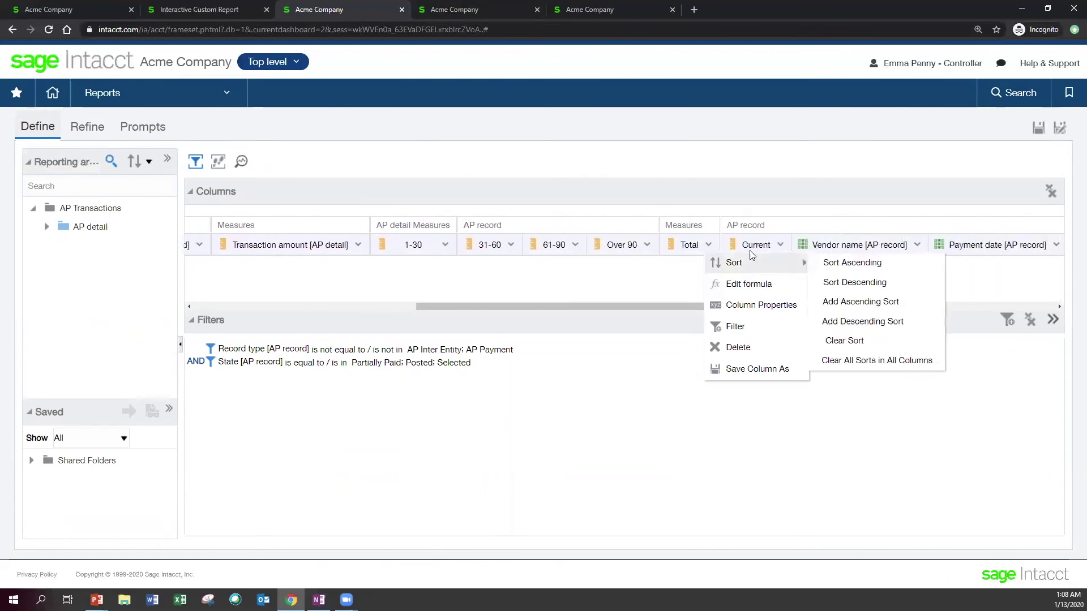
click(730, 283)
click(516, 318)
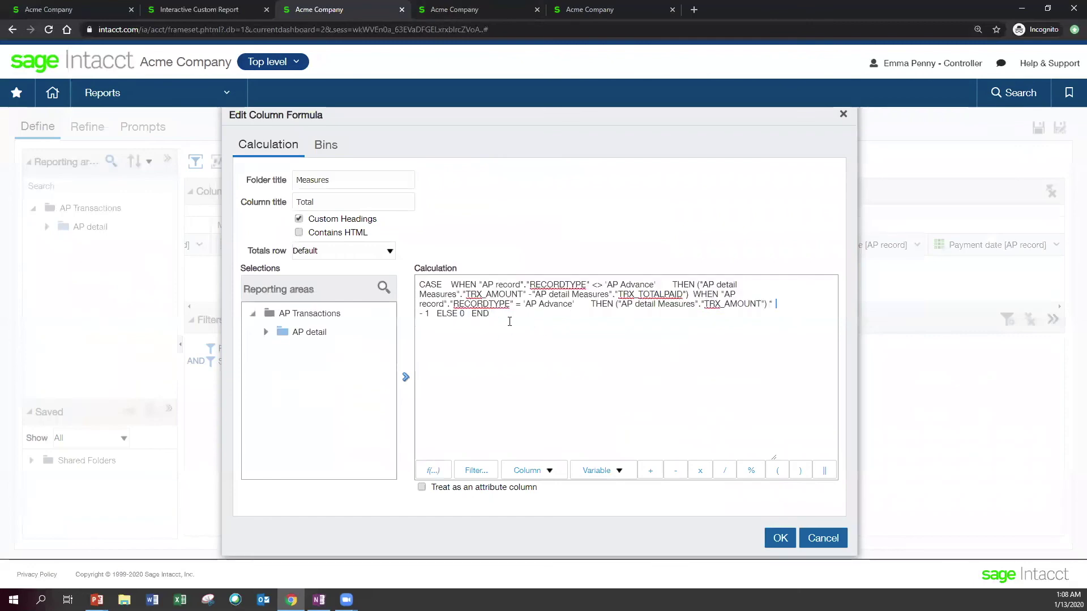
click(780, 538)
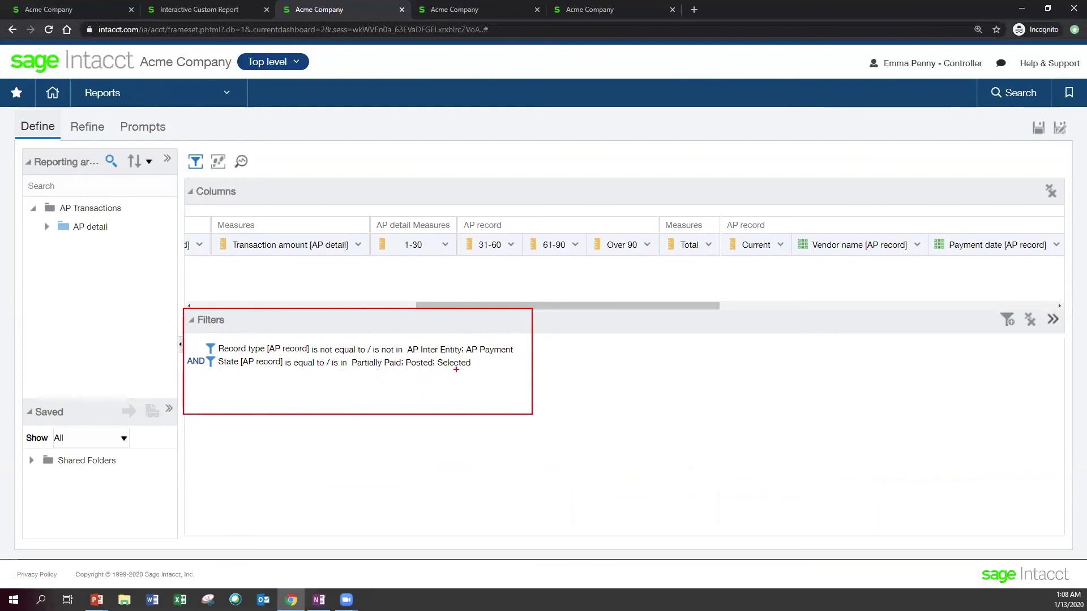
Check the report's State and Transaction Date prompts, and save the report from its Refine view.
click(142, 129)
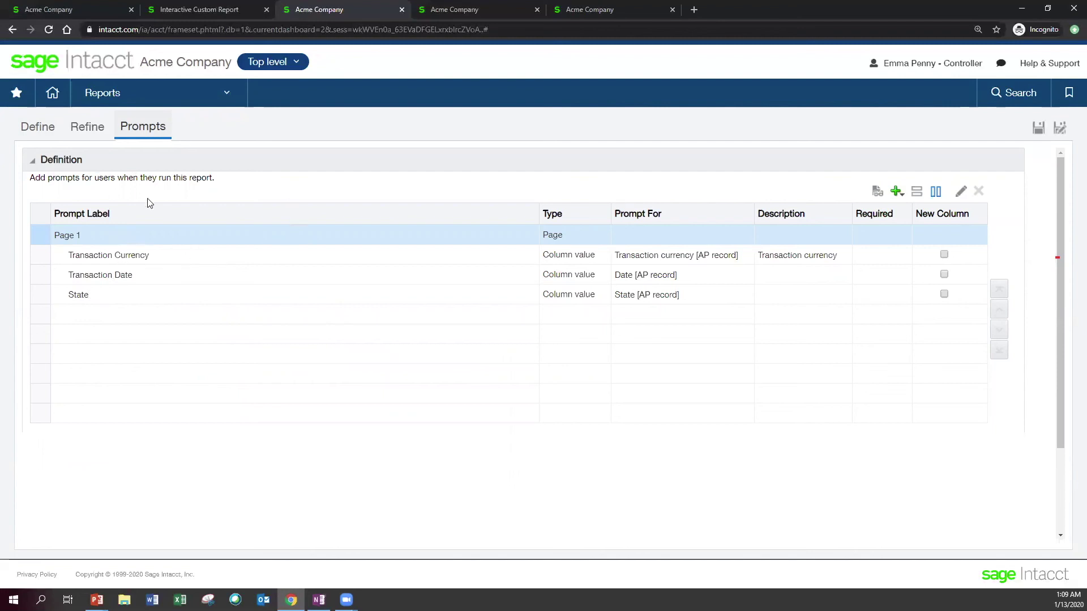
click(98, 304)
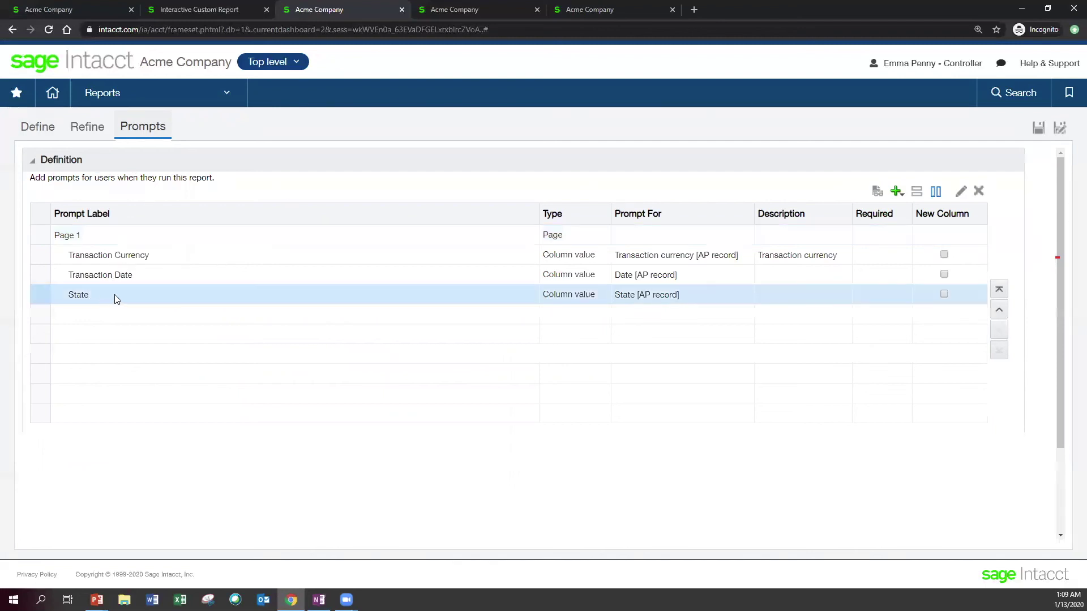
click(117, 273)
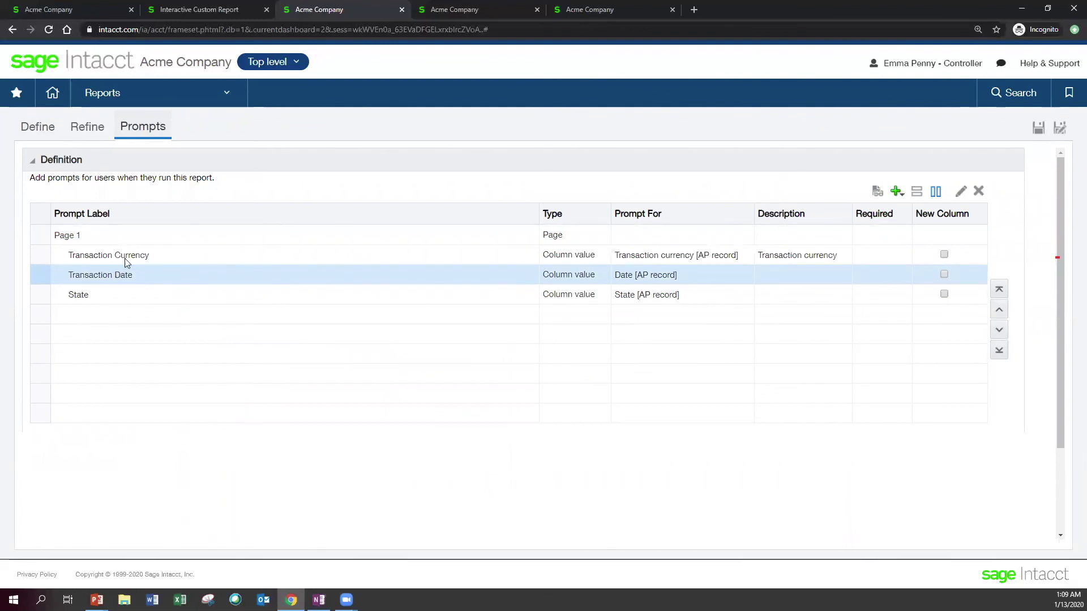
click(85, 125)
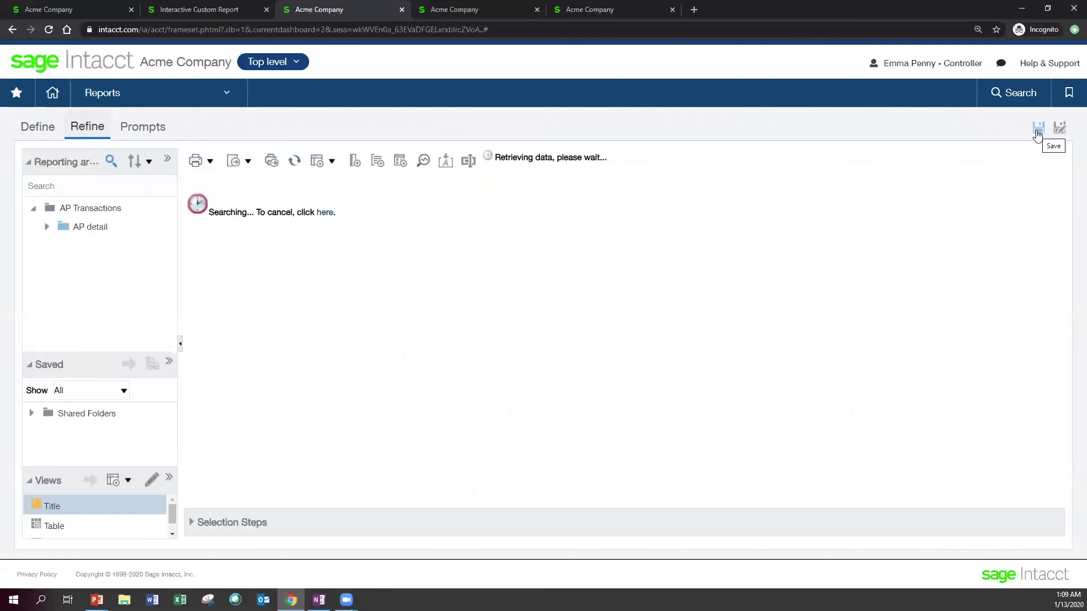
click(1037, 134)
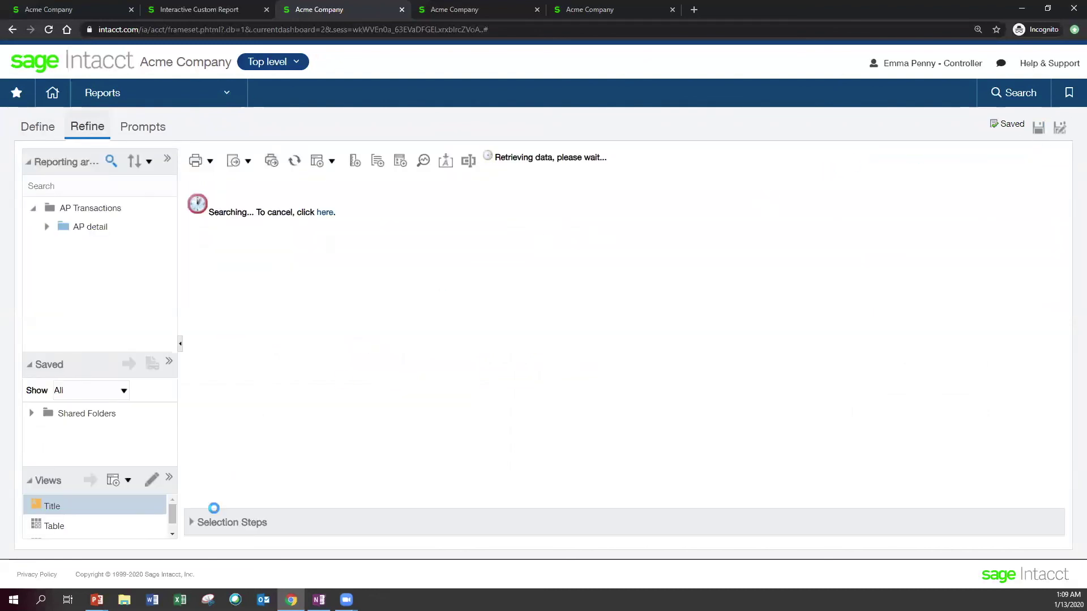